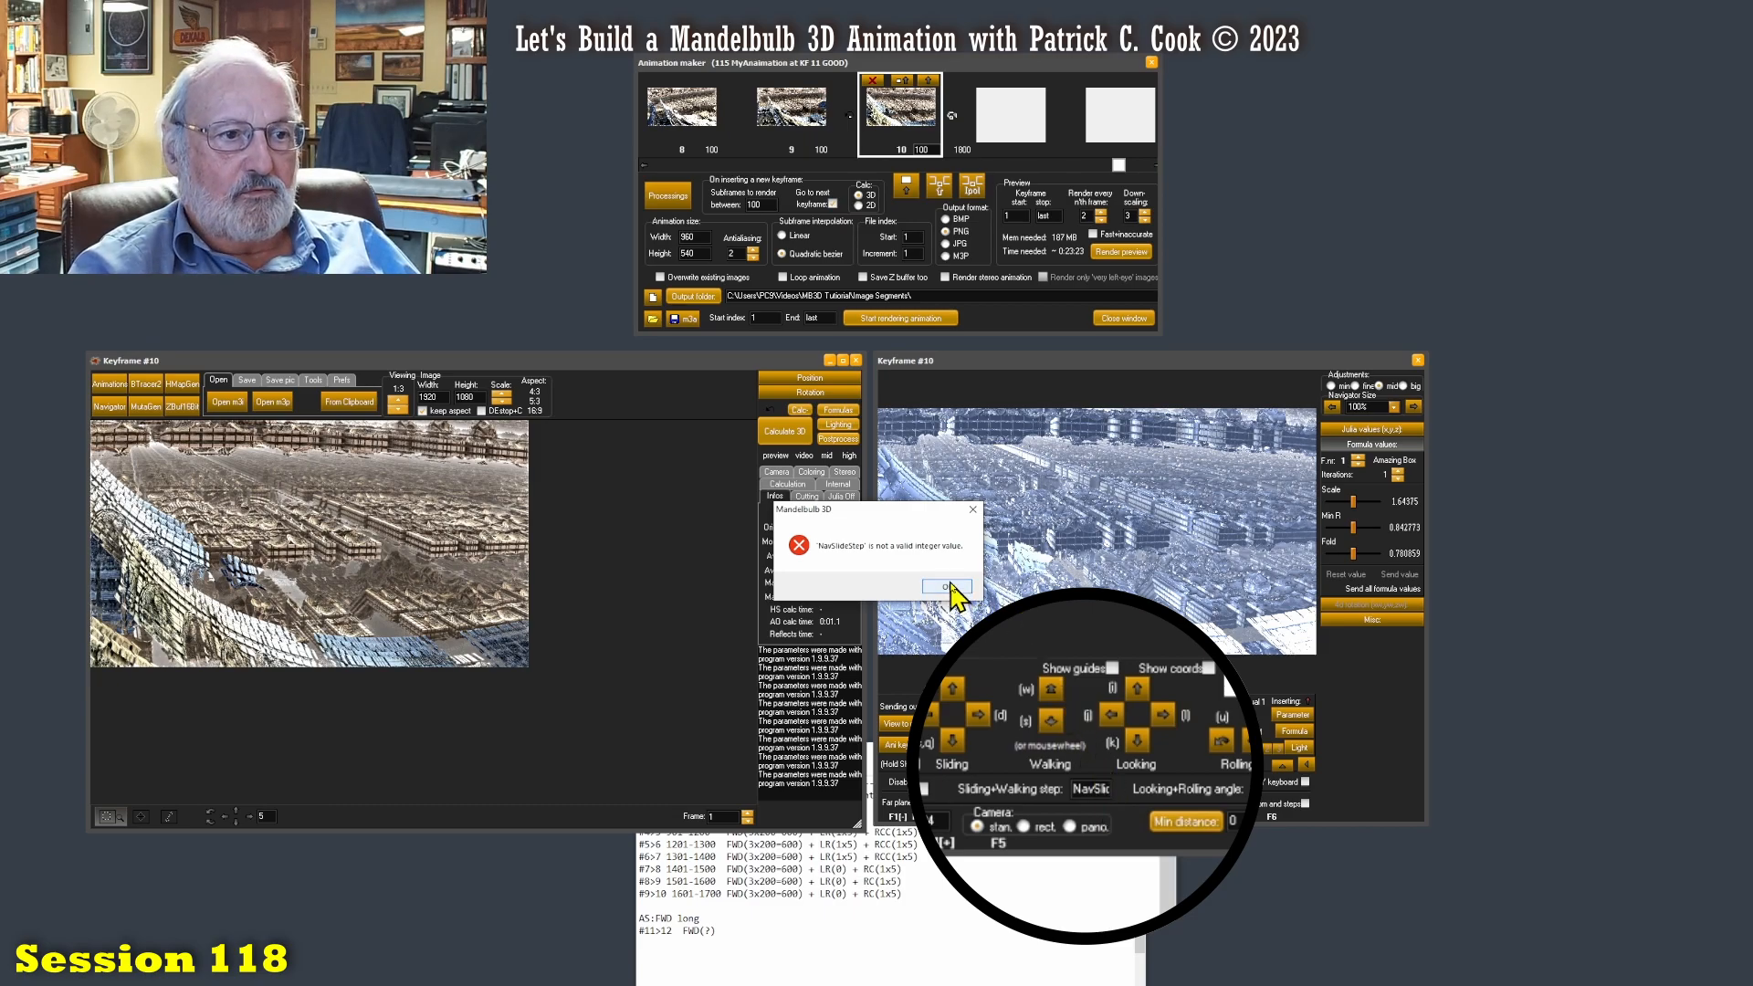
# Dismiss the invalid-integer error, set the Sliding+Walking step to 200, and walk the navigator camera backward
pyautogui.click(948, 587)
pyautogui.doubleClick(1106, 790)
pyautogui.press('BackSpace')
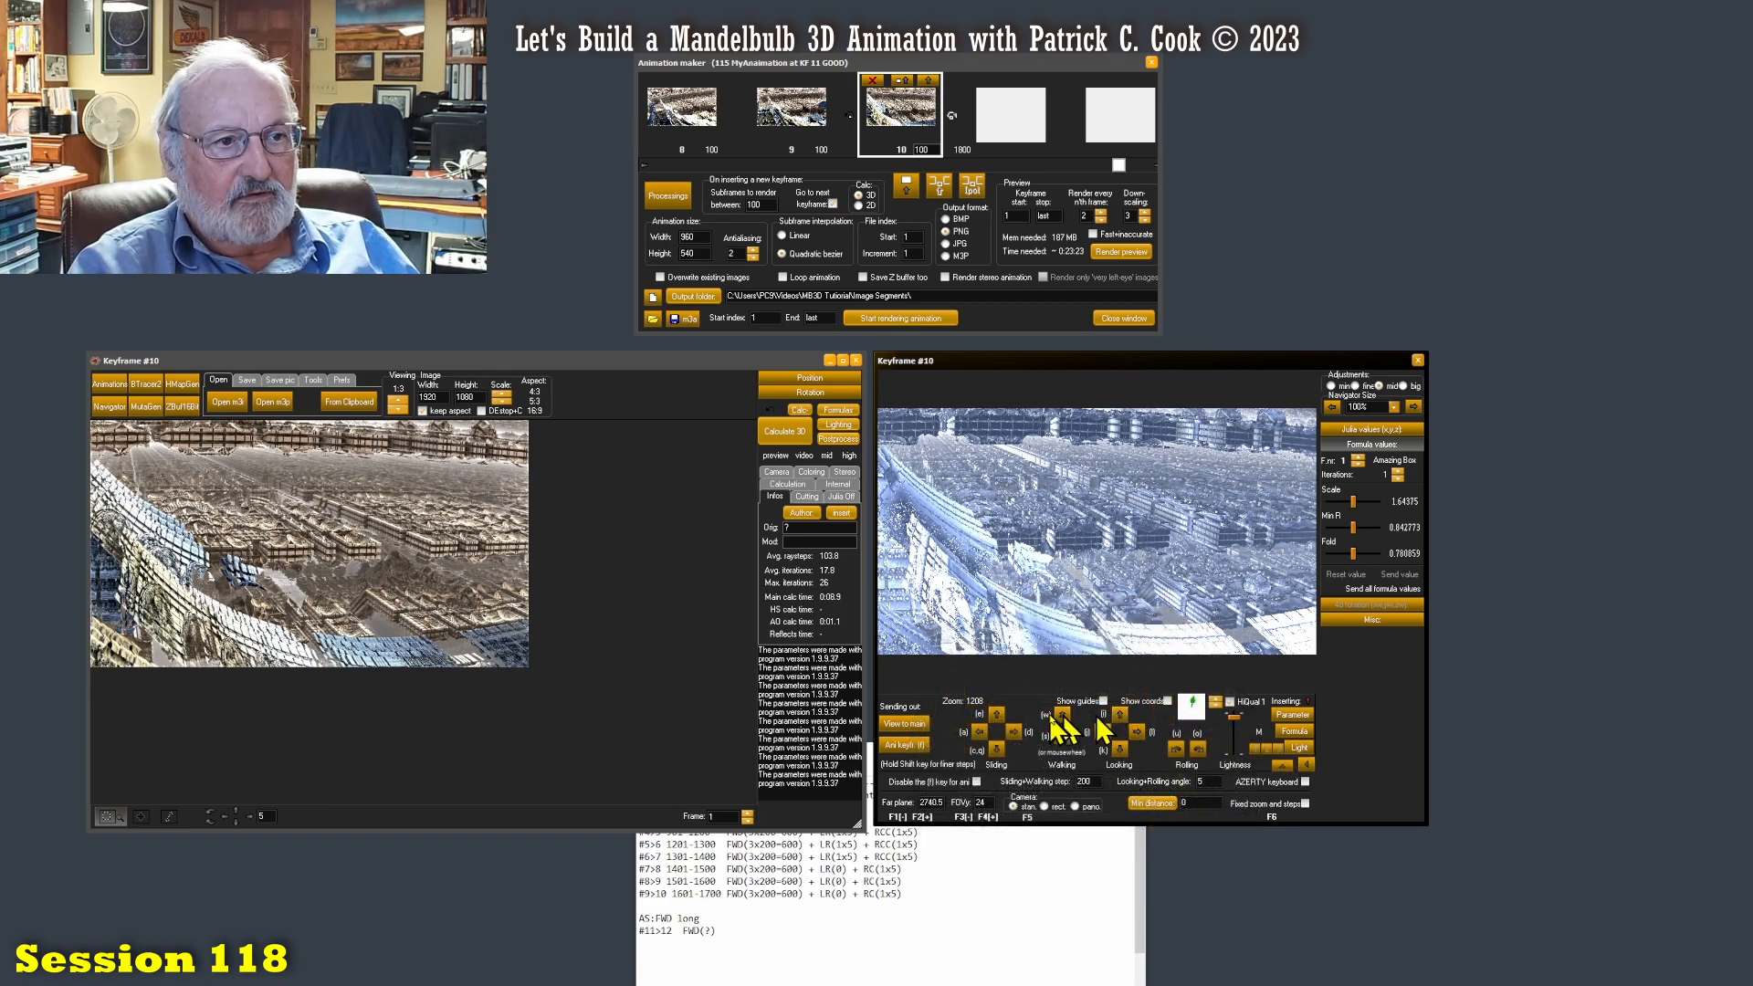
pyautogui.click(1063, 738)
pyautogui.click(1064, 738)
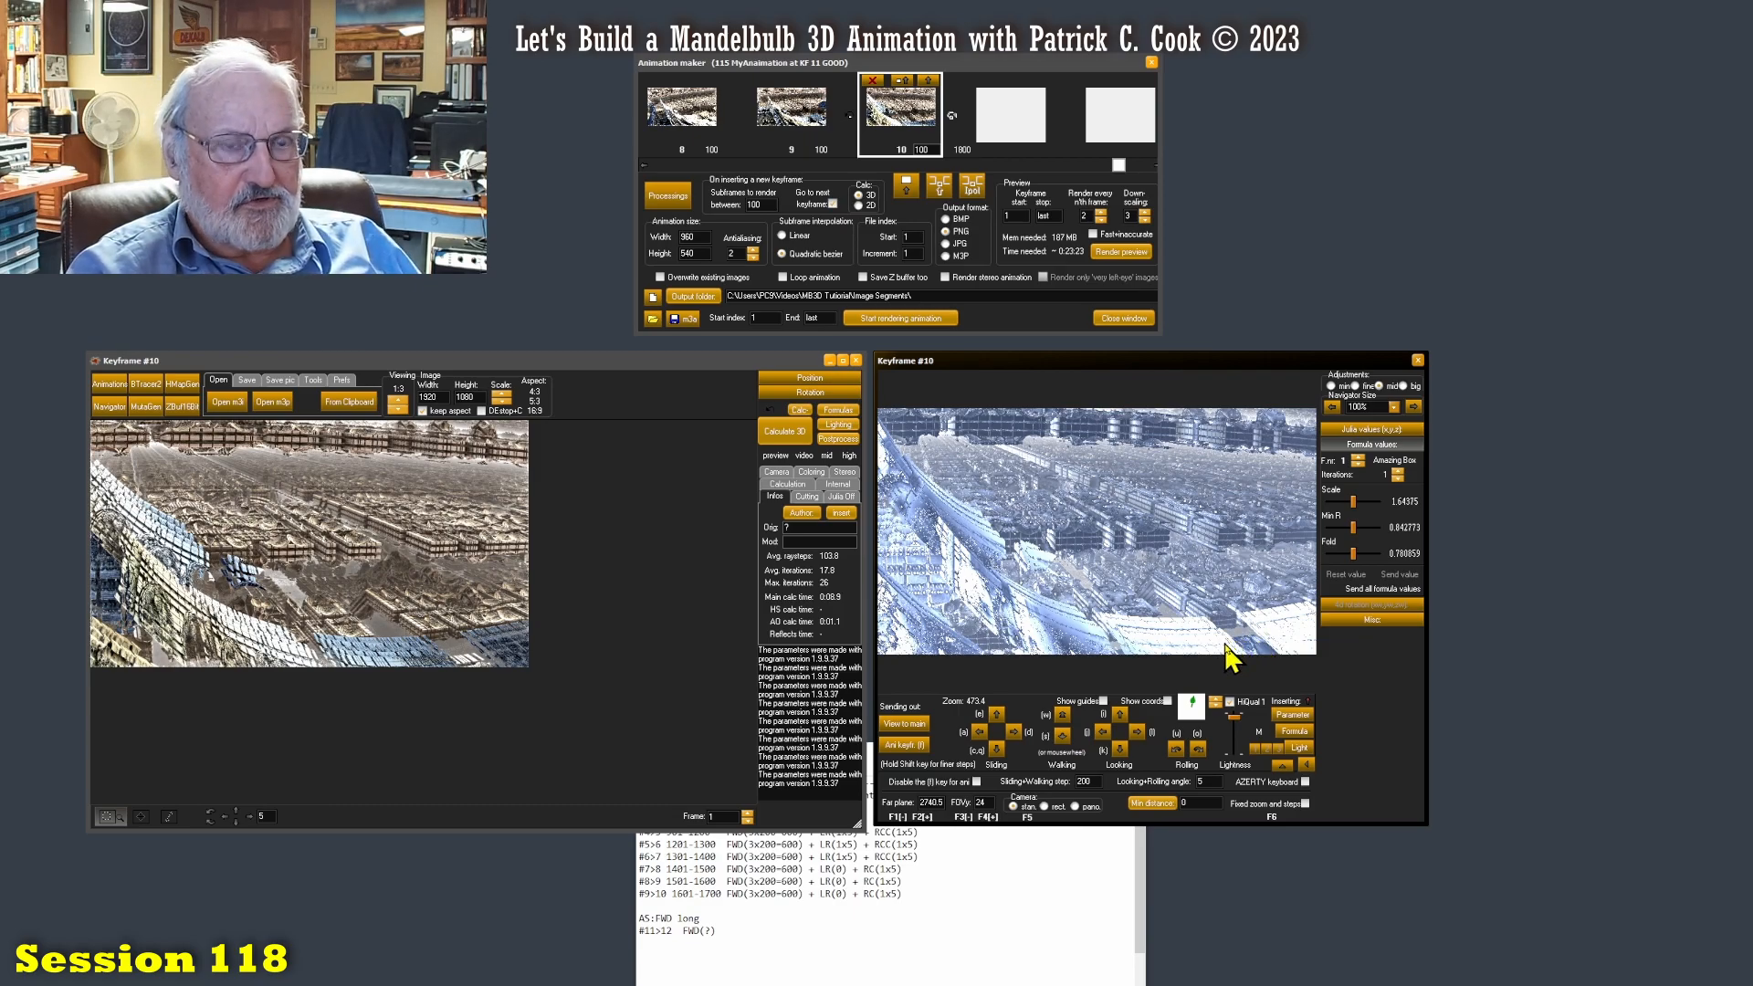
# Clear the Sliding+Walking step, re-enter 200 after dismissing the error, and walk the camera forward two steps
pyautogui.moveTo(1095, 782); pyautogui.dragTo(1046, 779)
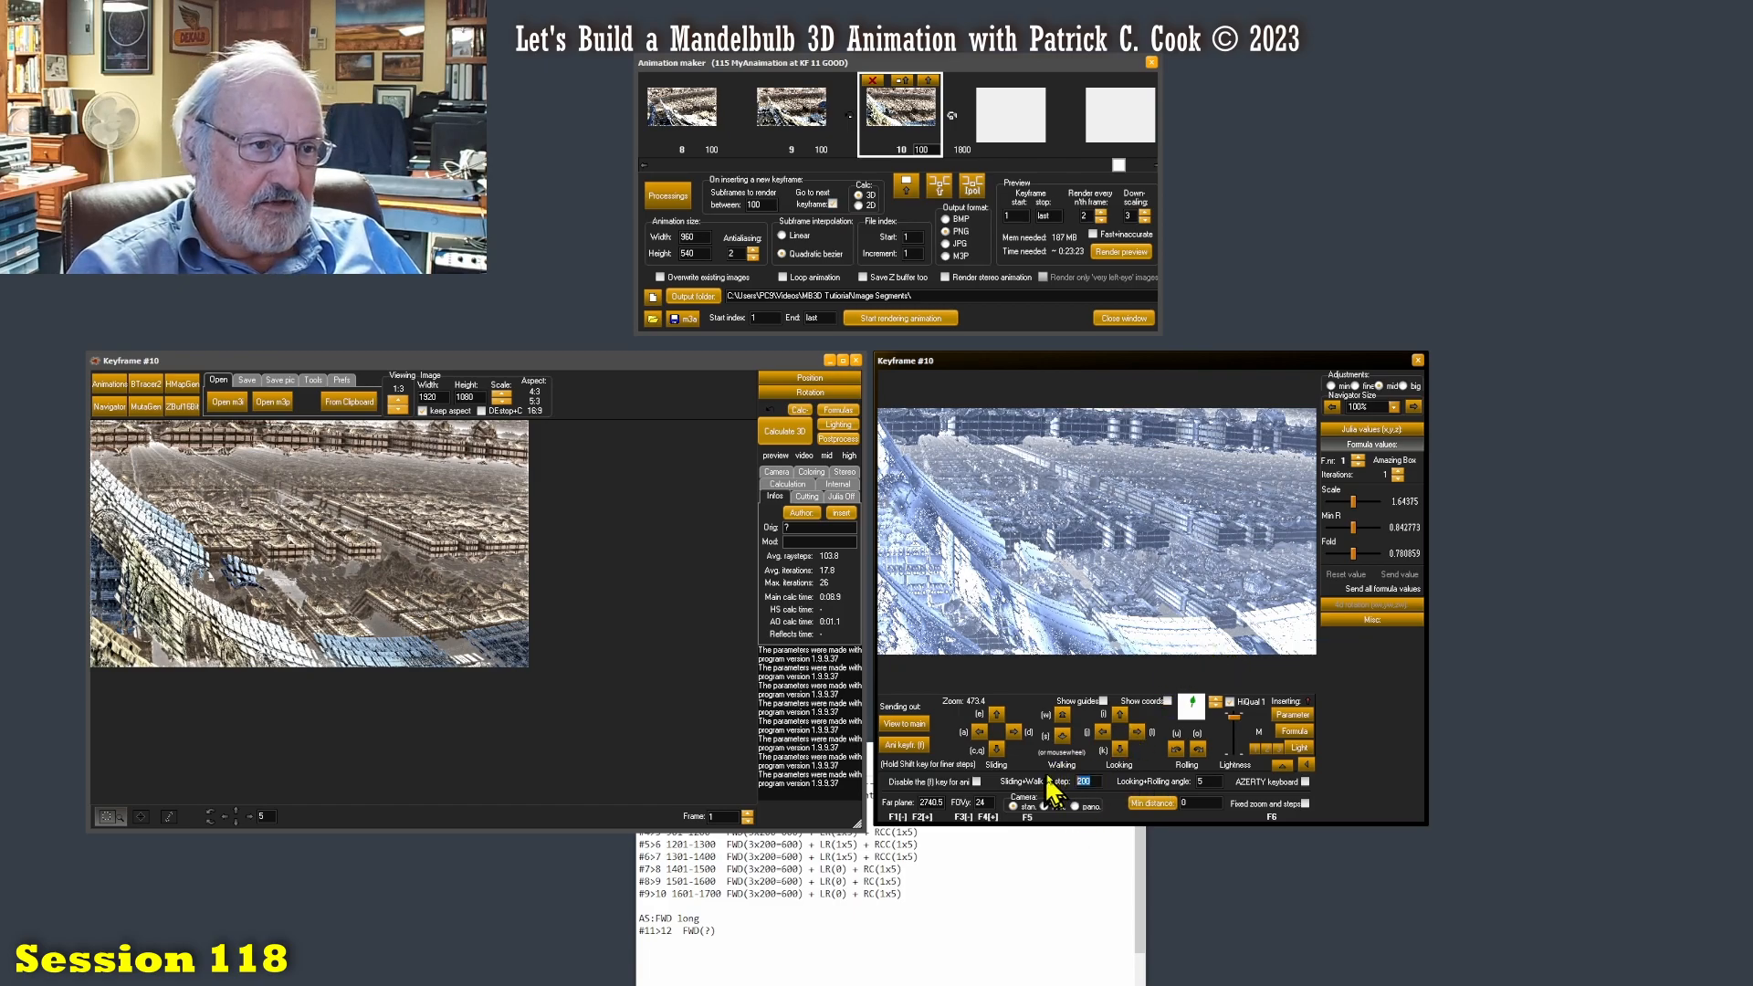
pyautogui.press('BackSpace')
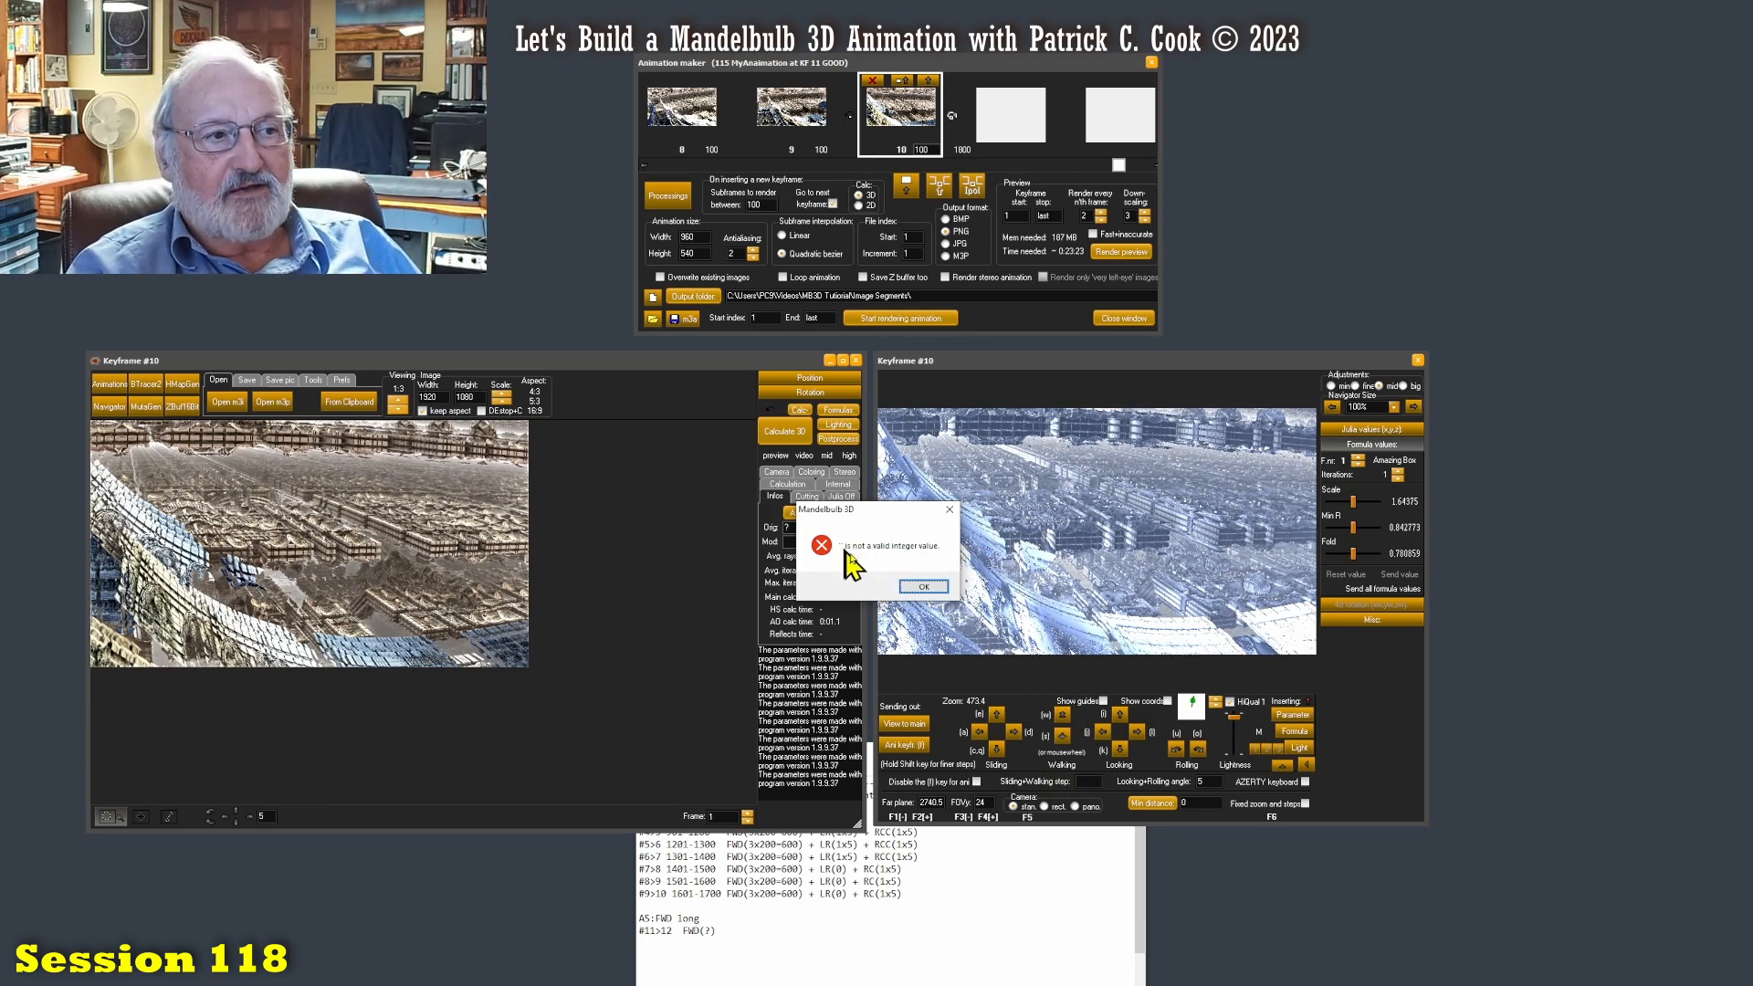
pyautogui.click(927, 586)
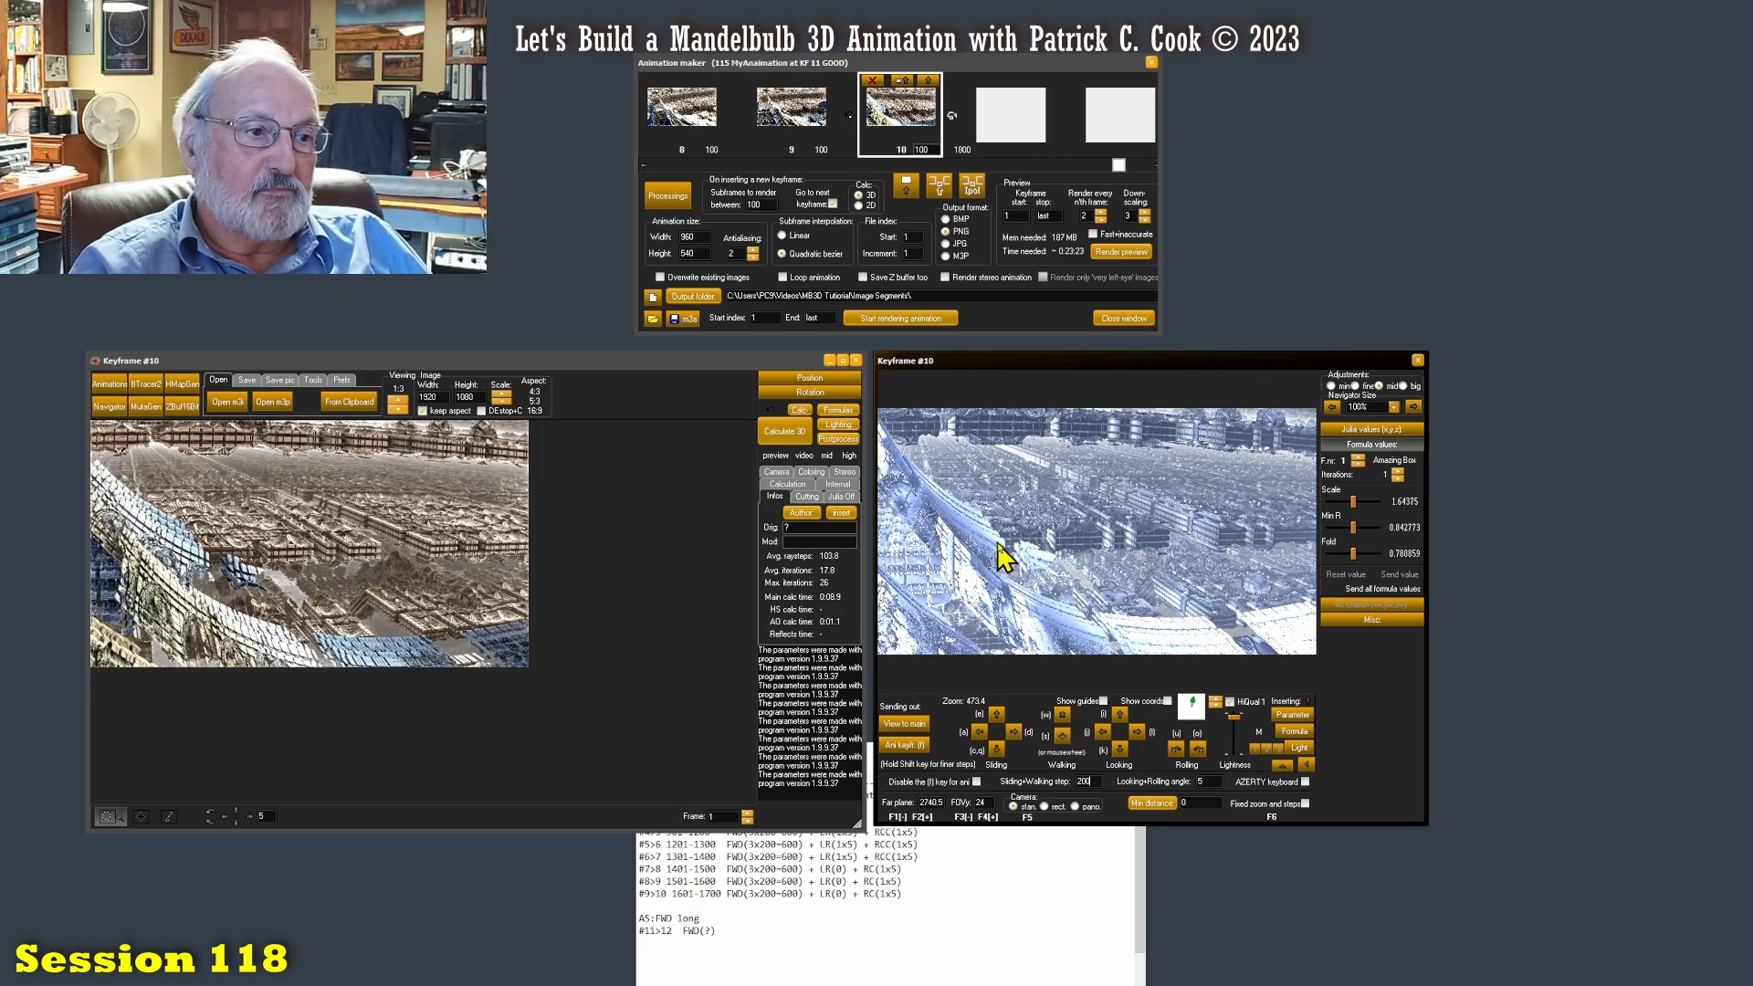
pyautogui.click(1064, 713)
pyautogui.click(1064, 714)
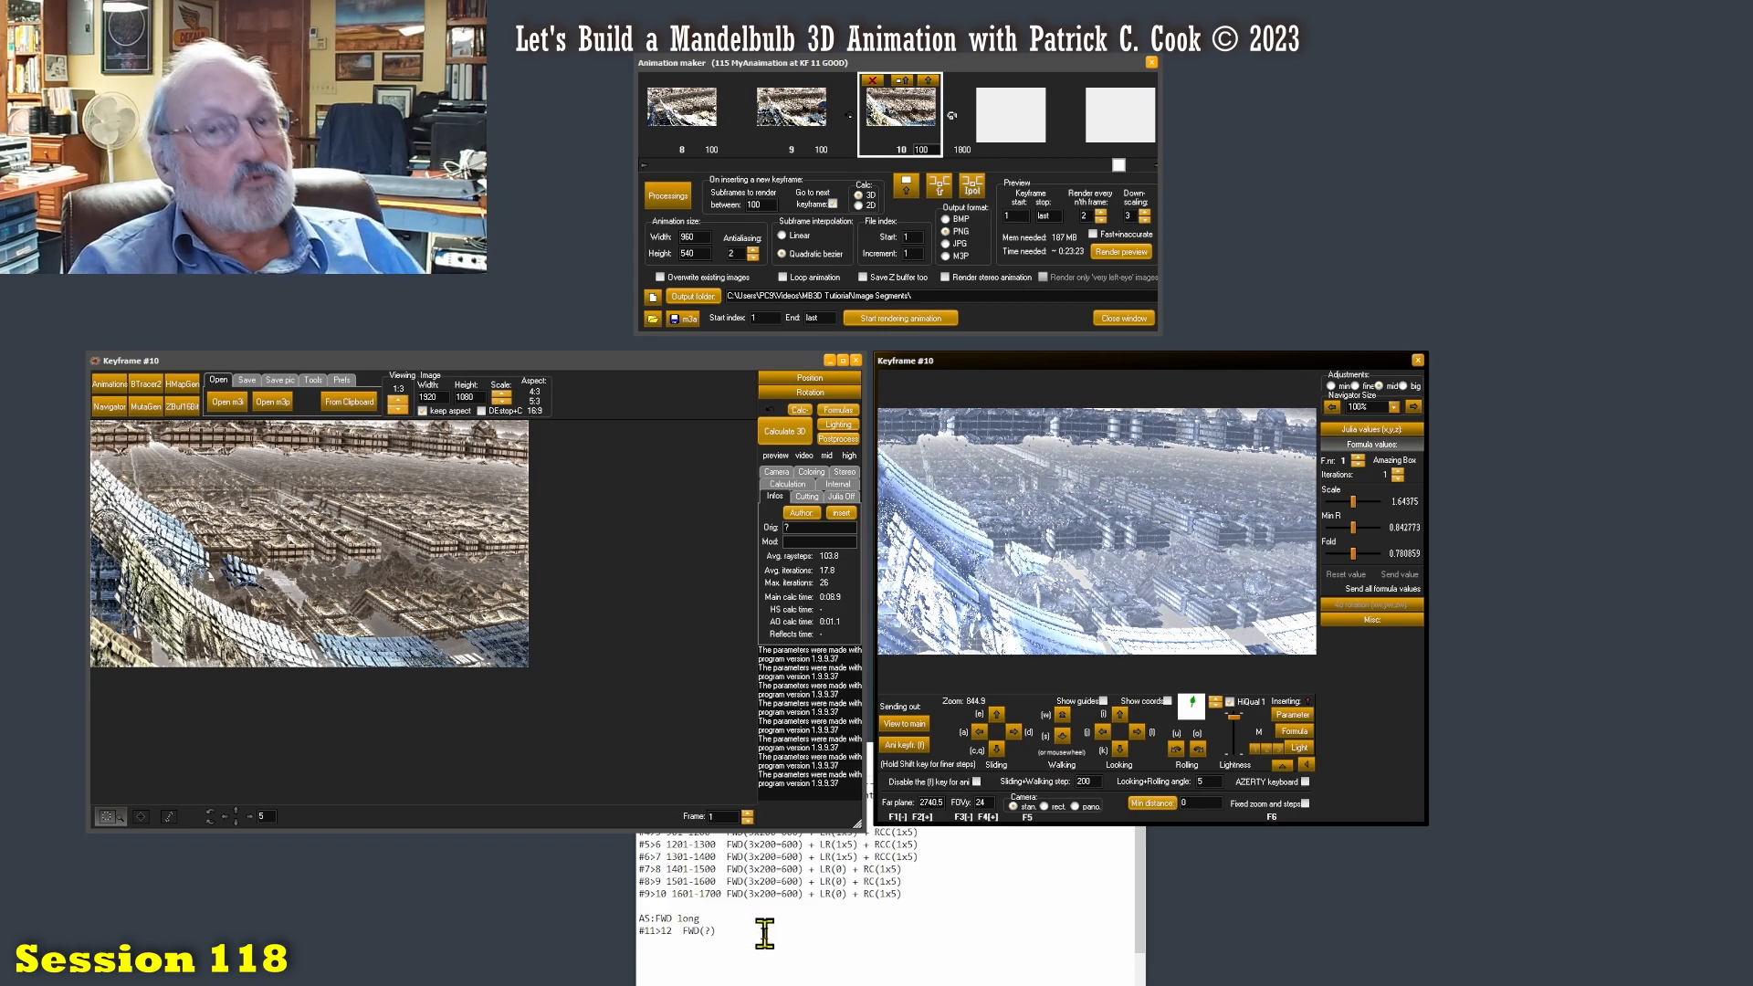
# Review the movement entries for keyframes #1>2 through #9>10 and the FWD(?) entry for #11>12 in the keyframe notes
pyautogui.moveTo(681, 930); pyautogui.dragTo(722, 931)
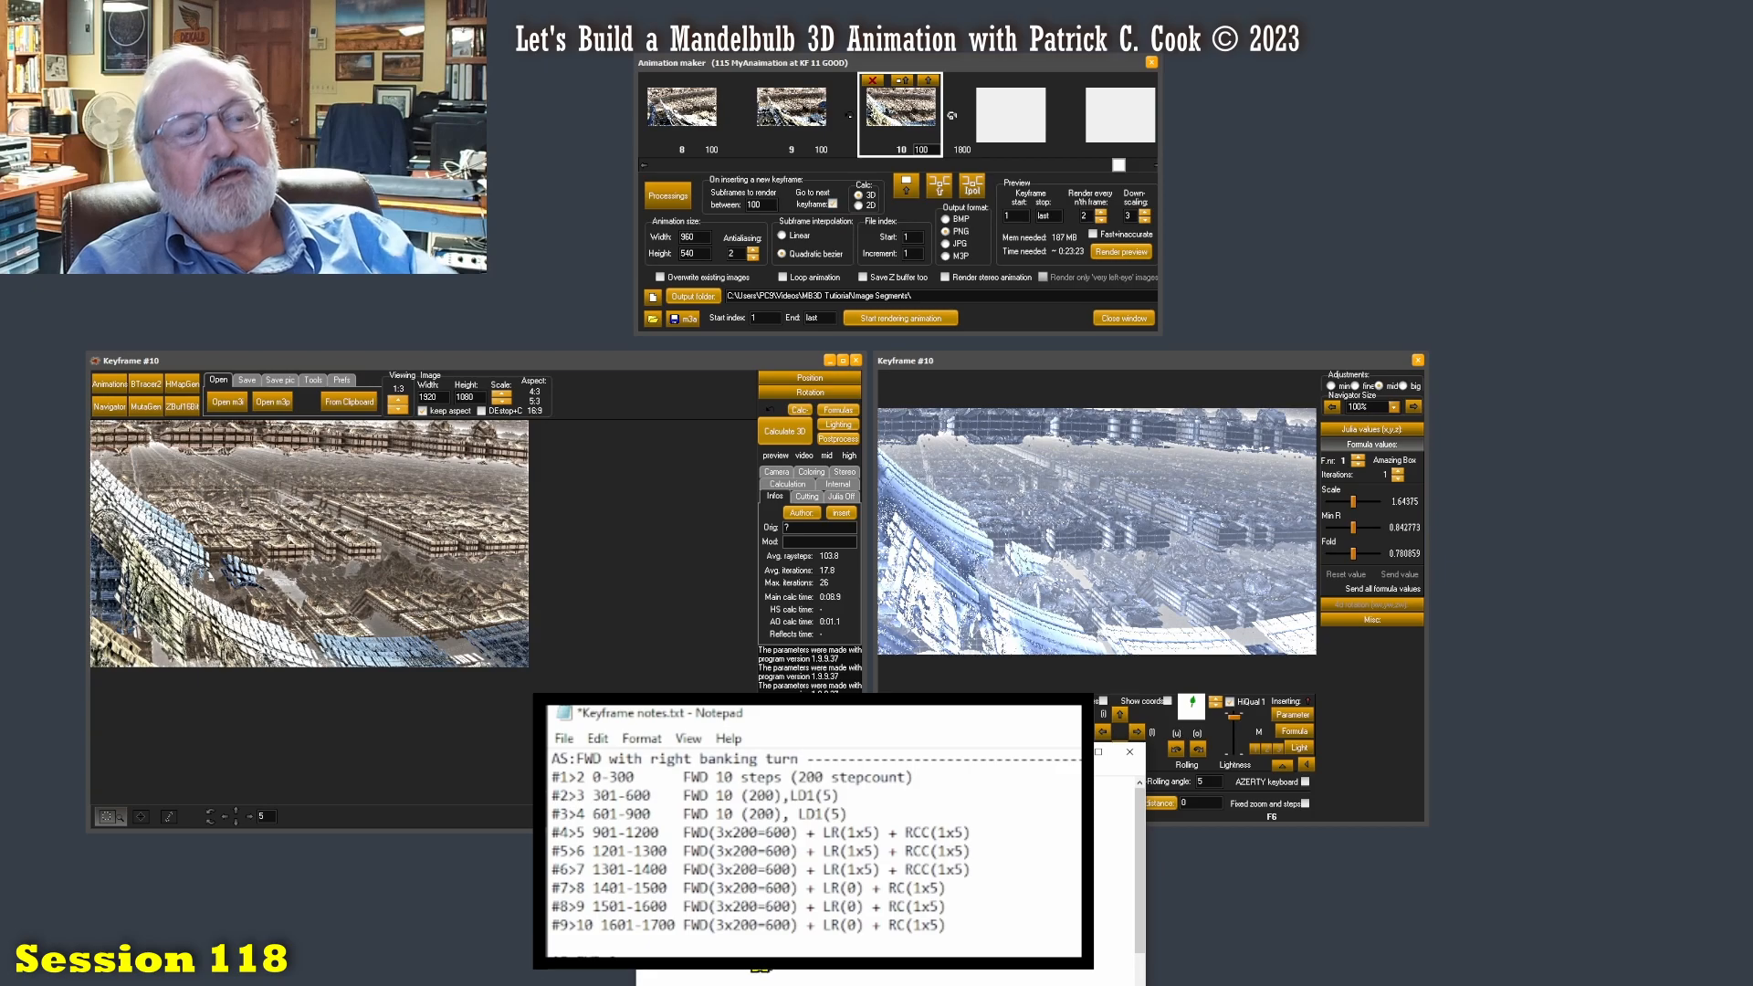
pyautogui.moveTo(1006, 940); pyautogui.dragTo(551, 777)
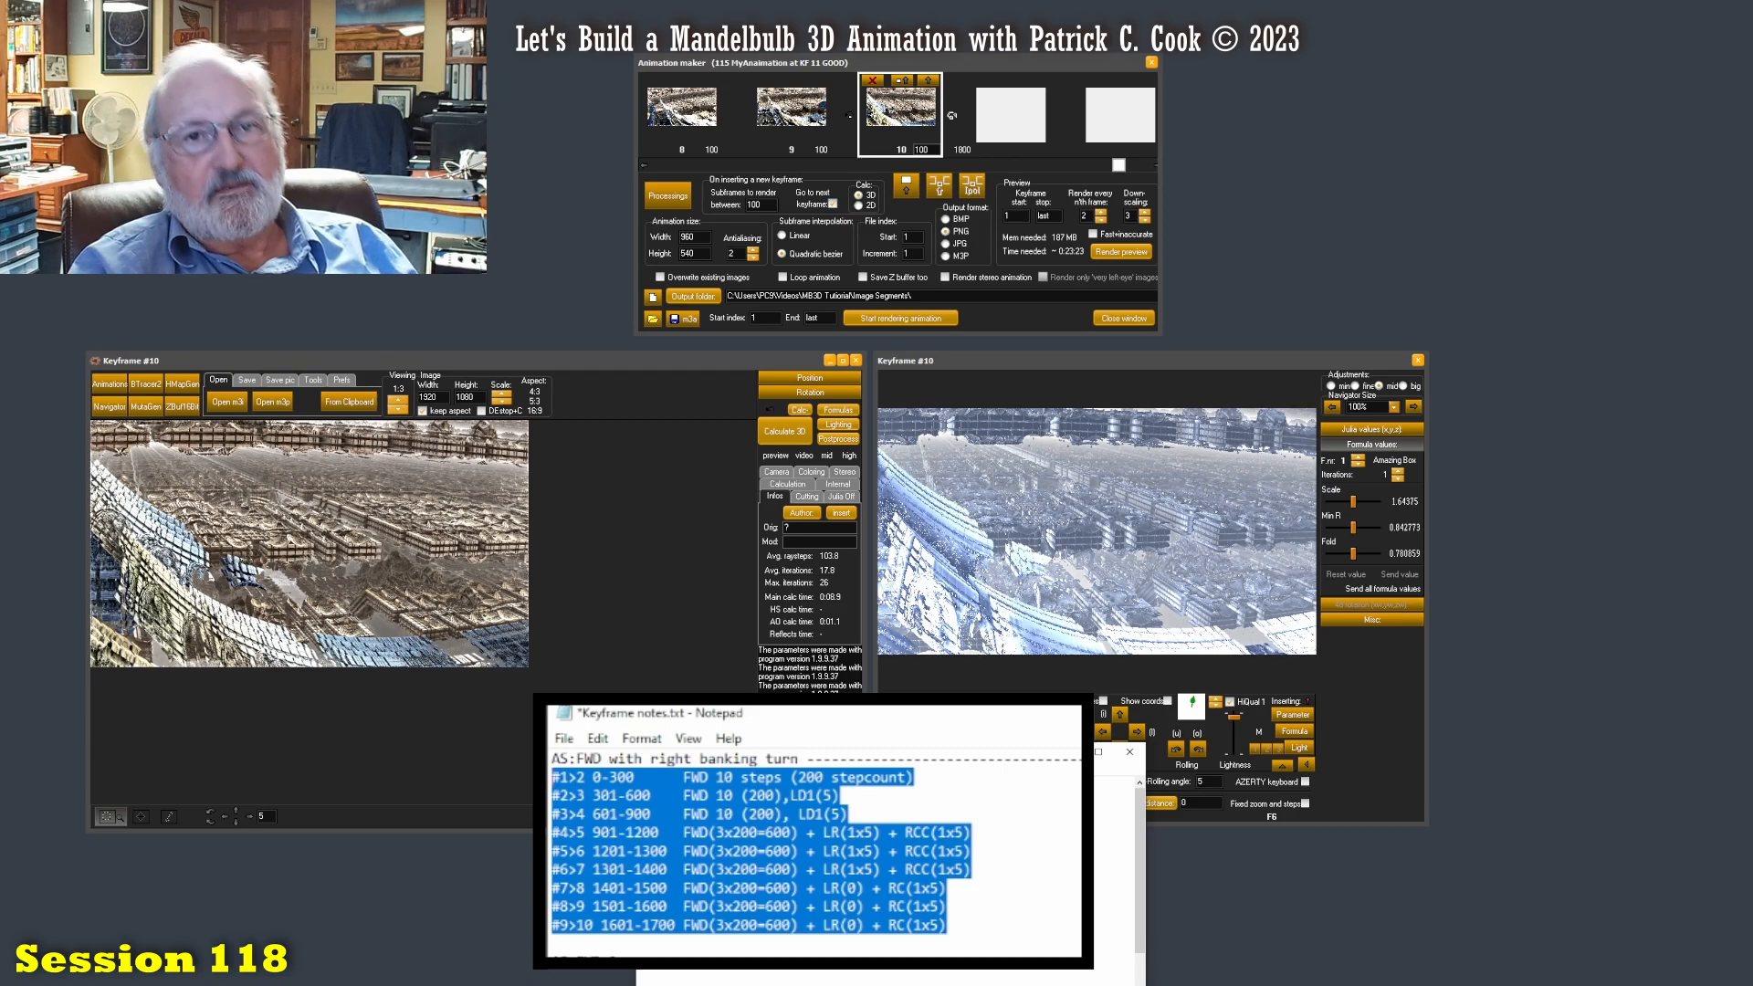
pyautogui.click(626, 930)
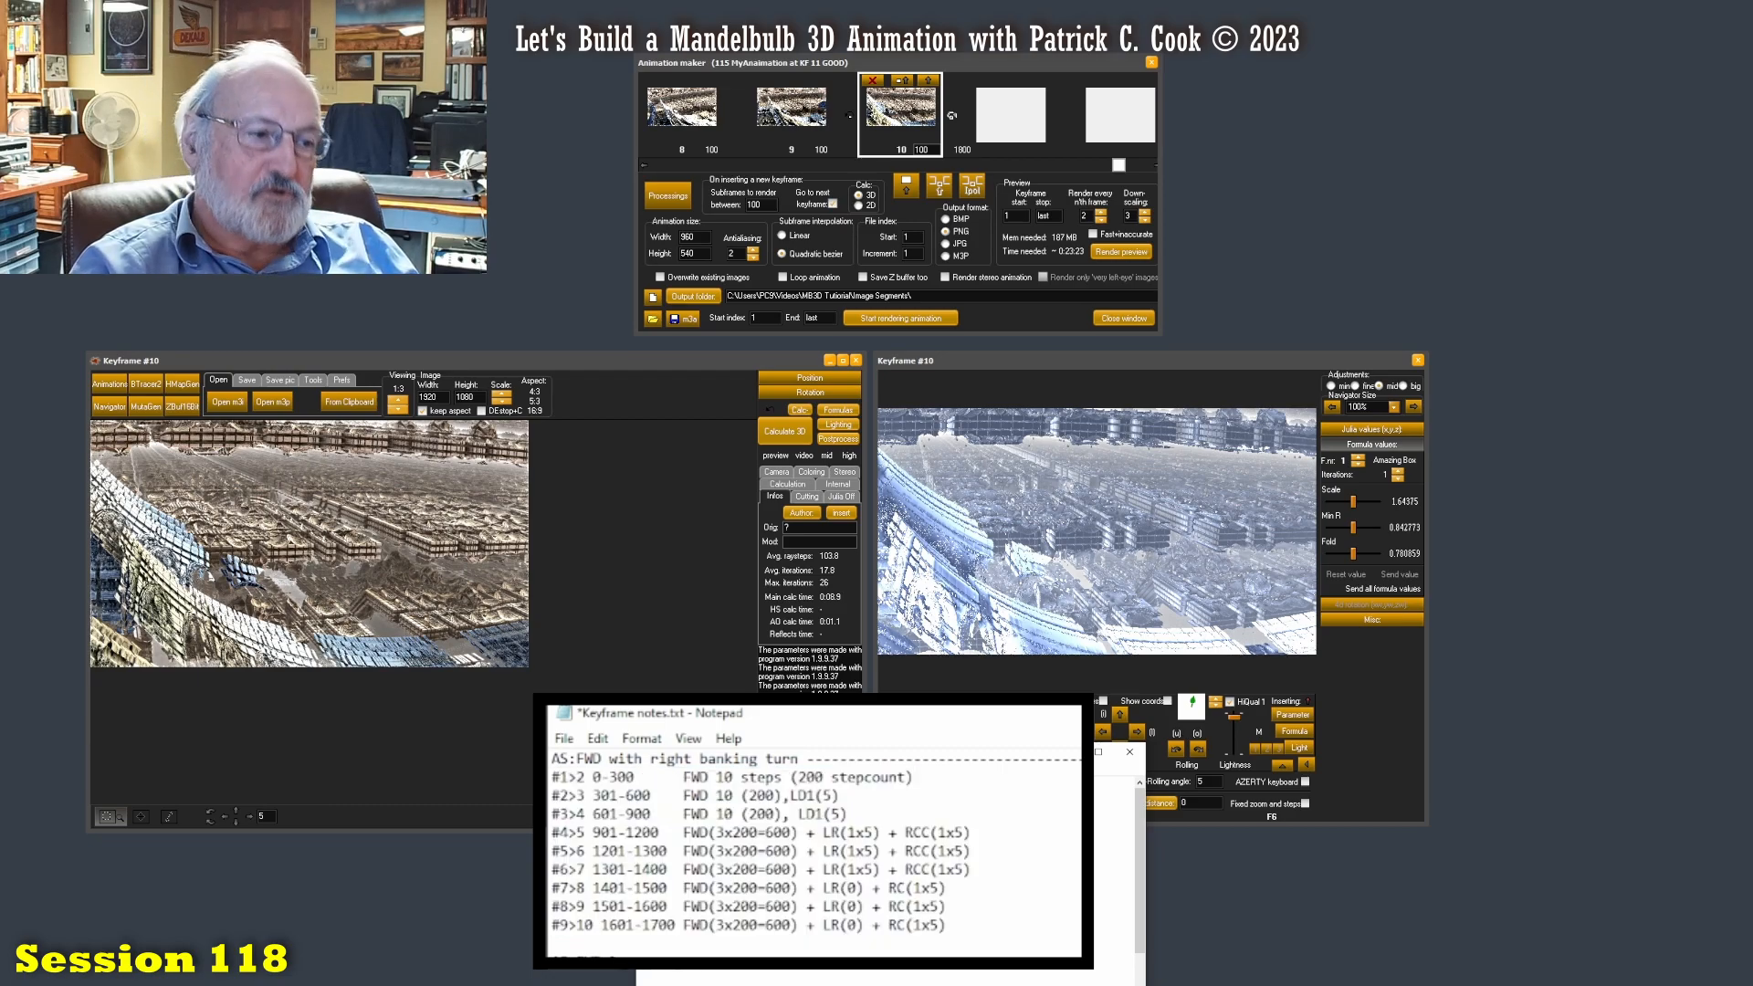
pyautogui.moveTo(716, 930); pyautogui.dragTo(683, 931)
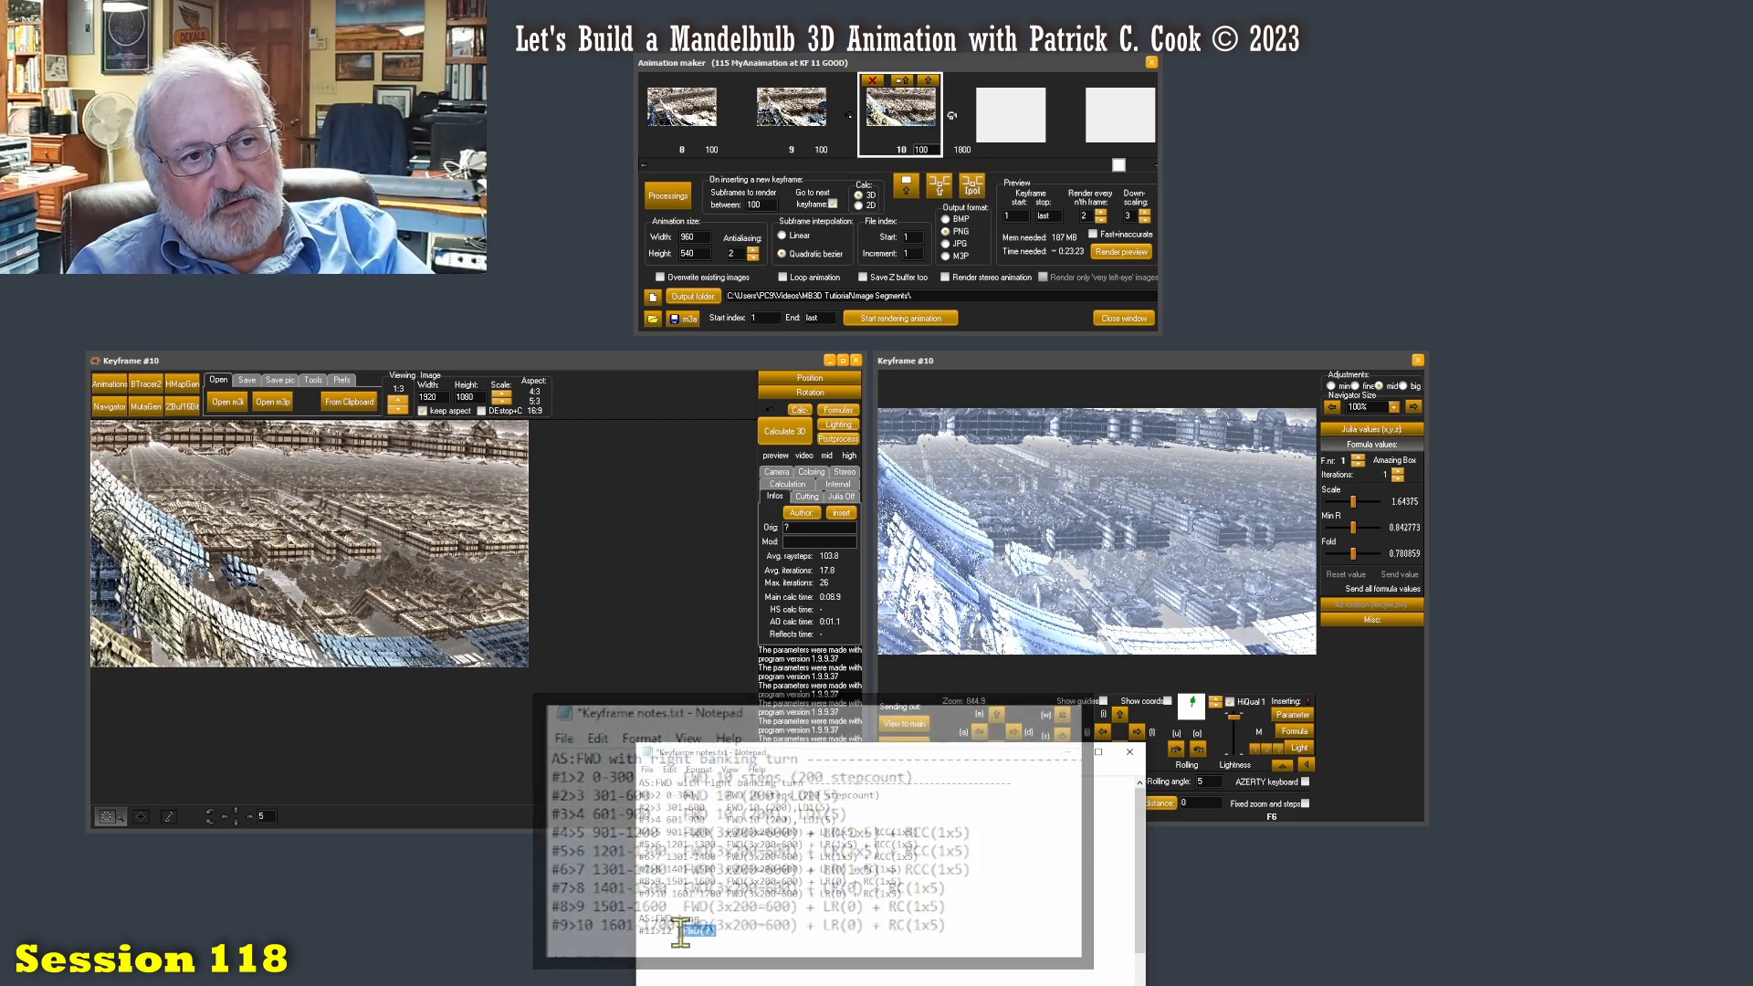
pyautogui.click(1381, 774)
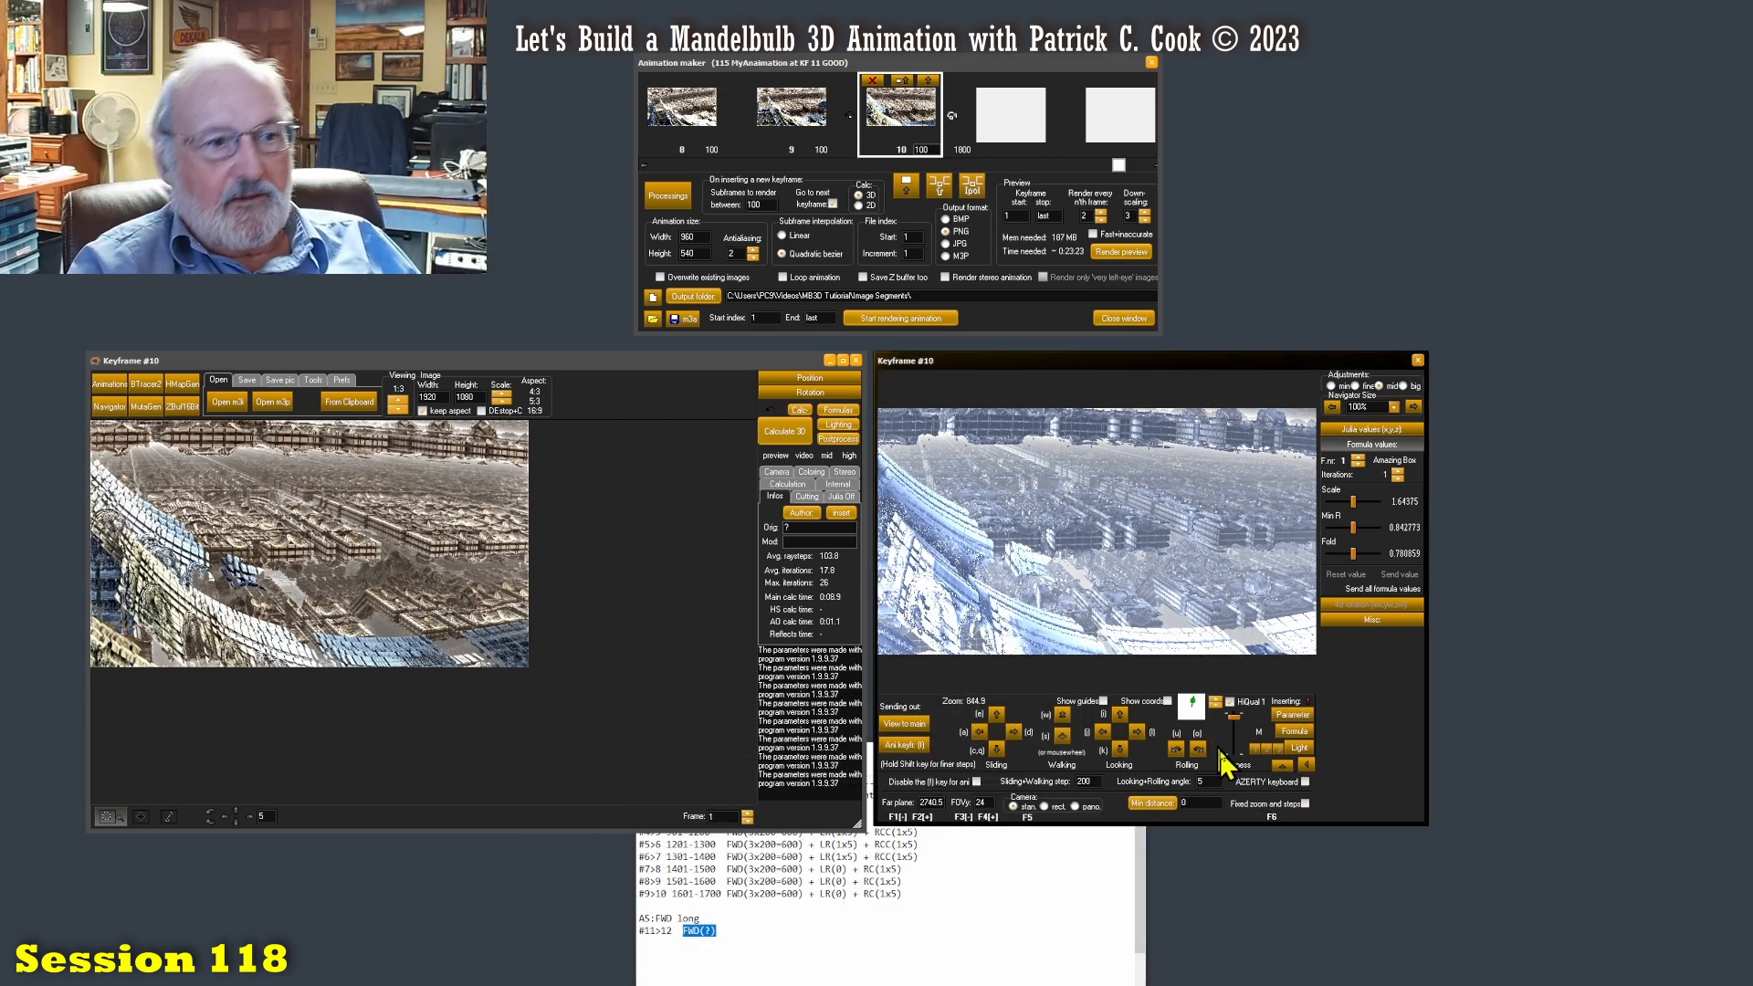
# Lower the navigator preview's lightness and show the guides over the view
pyautogui.click(1235, 721)
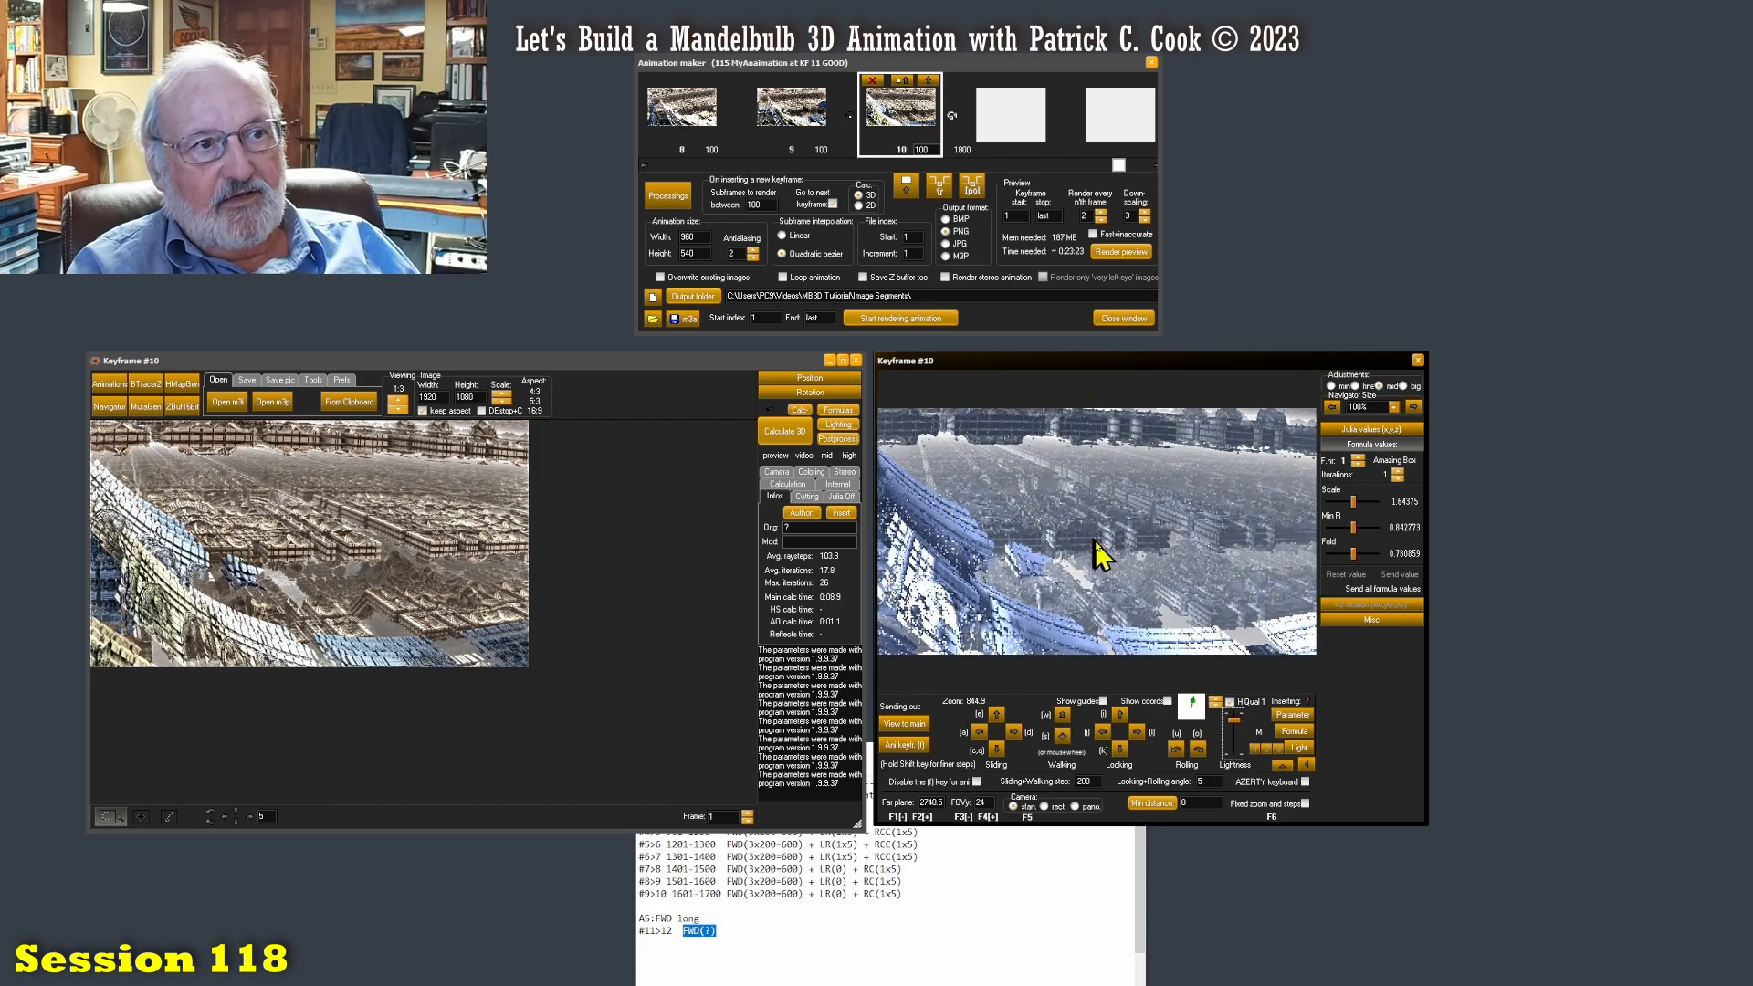
pyautogui.click(1125, 701)
pyautogui.click(1102, 702)
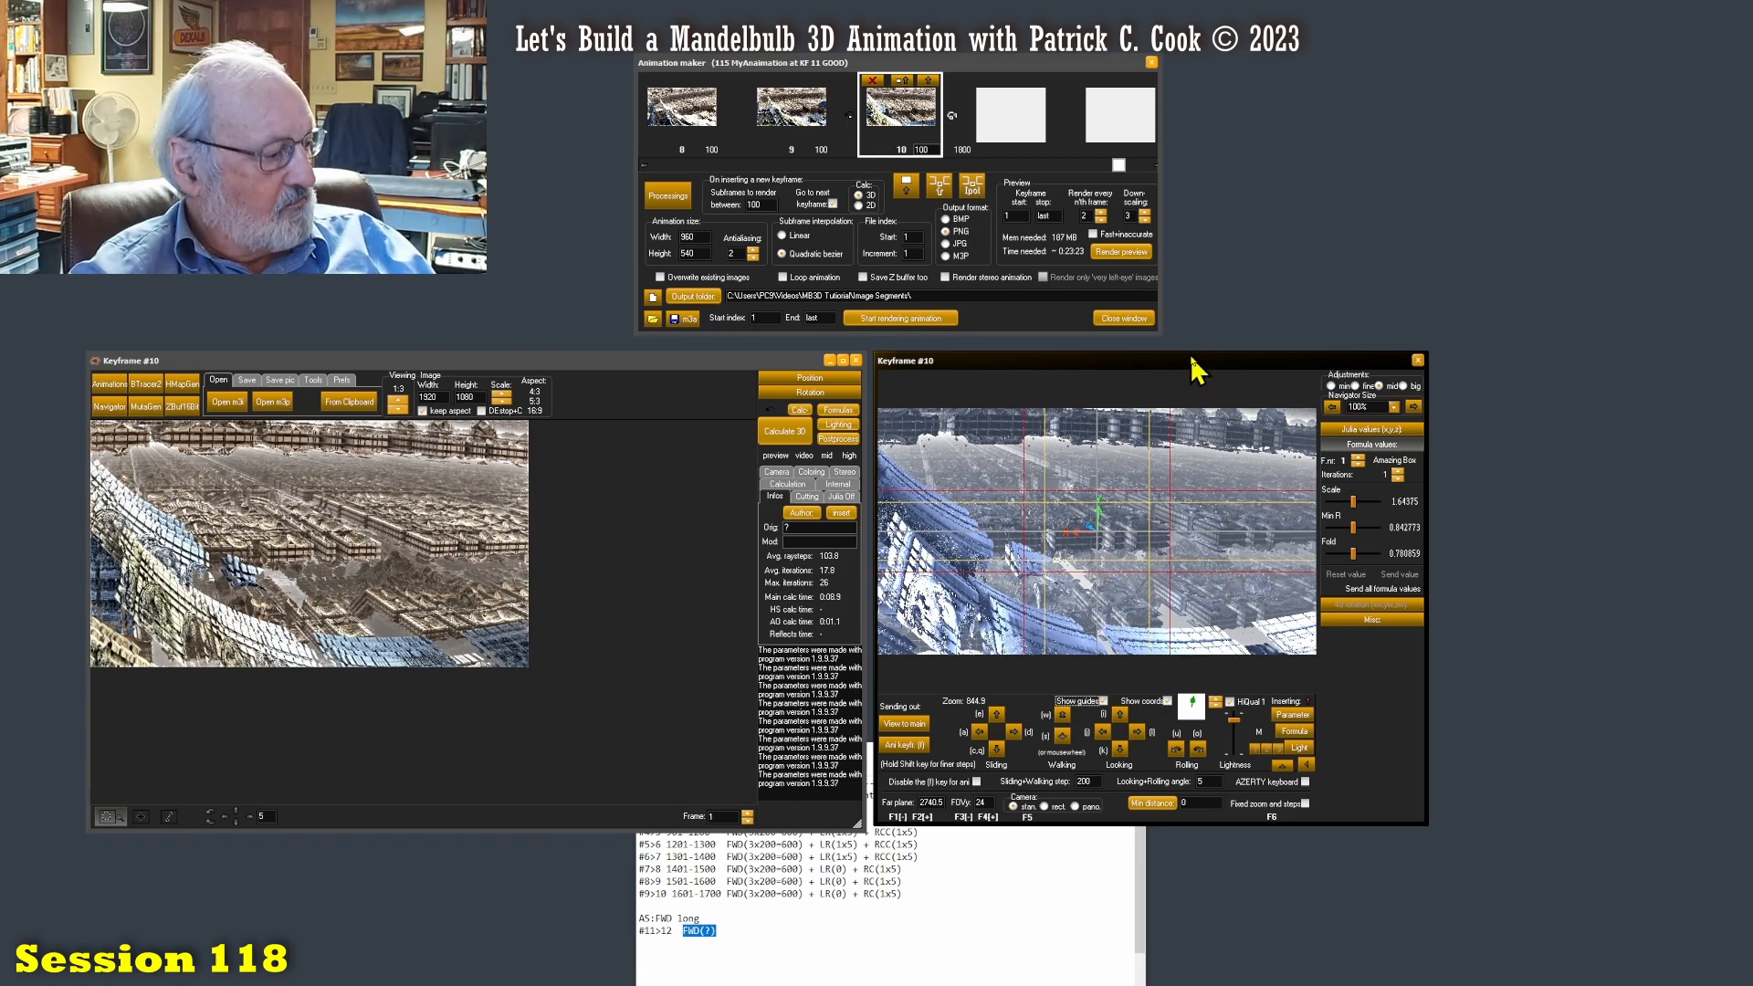
# Walk the camera forward through the structure in 200-step moves until it is close above the blue tiled roofs
pyautogui.scroll(3, 1167, 550)
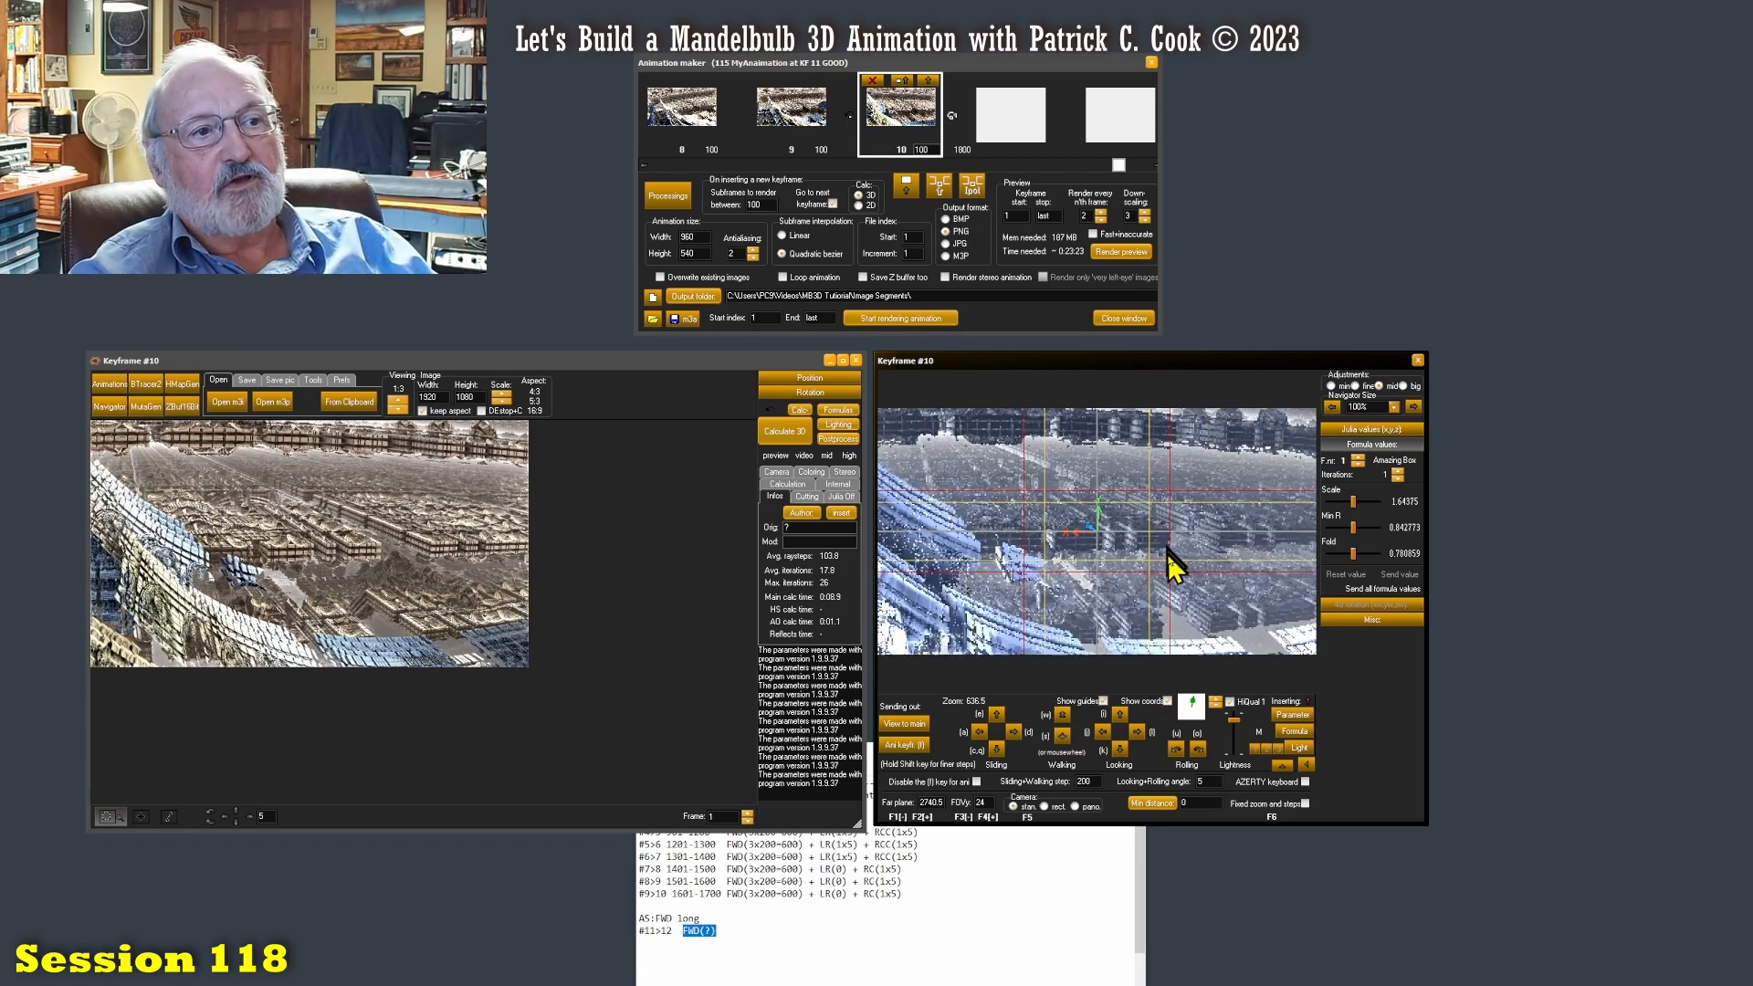
pyautogui.scroll(2, 1166, 578)
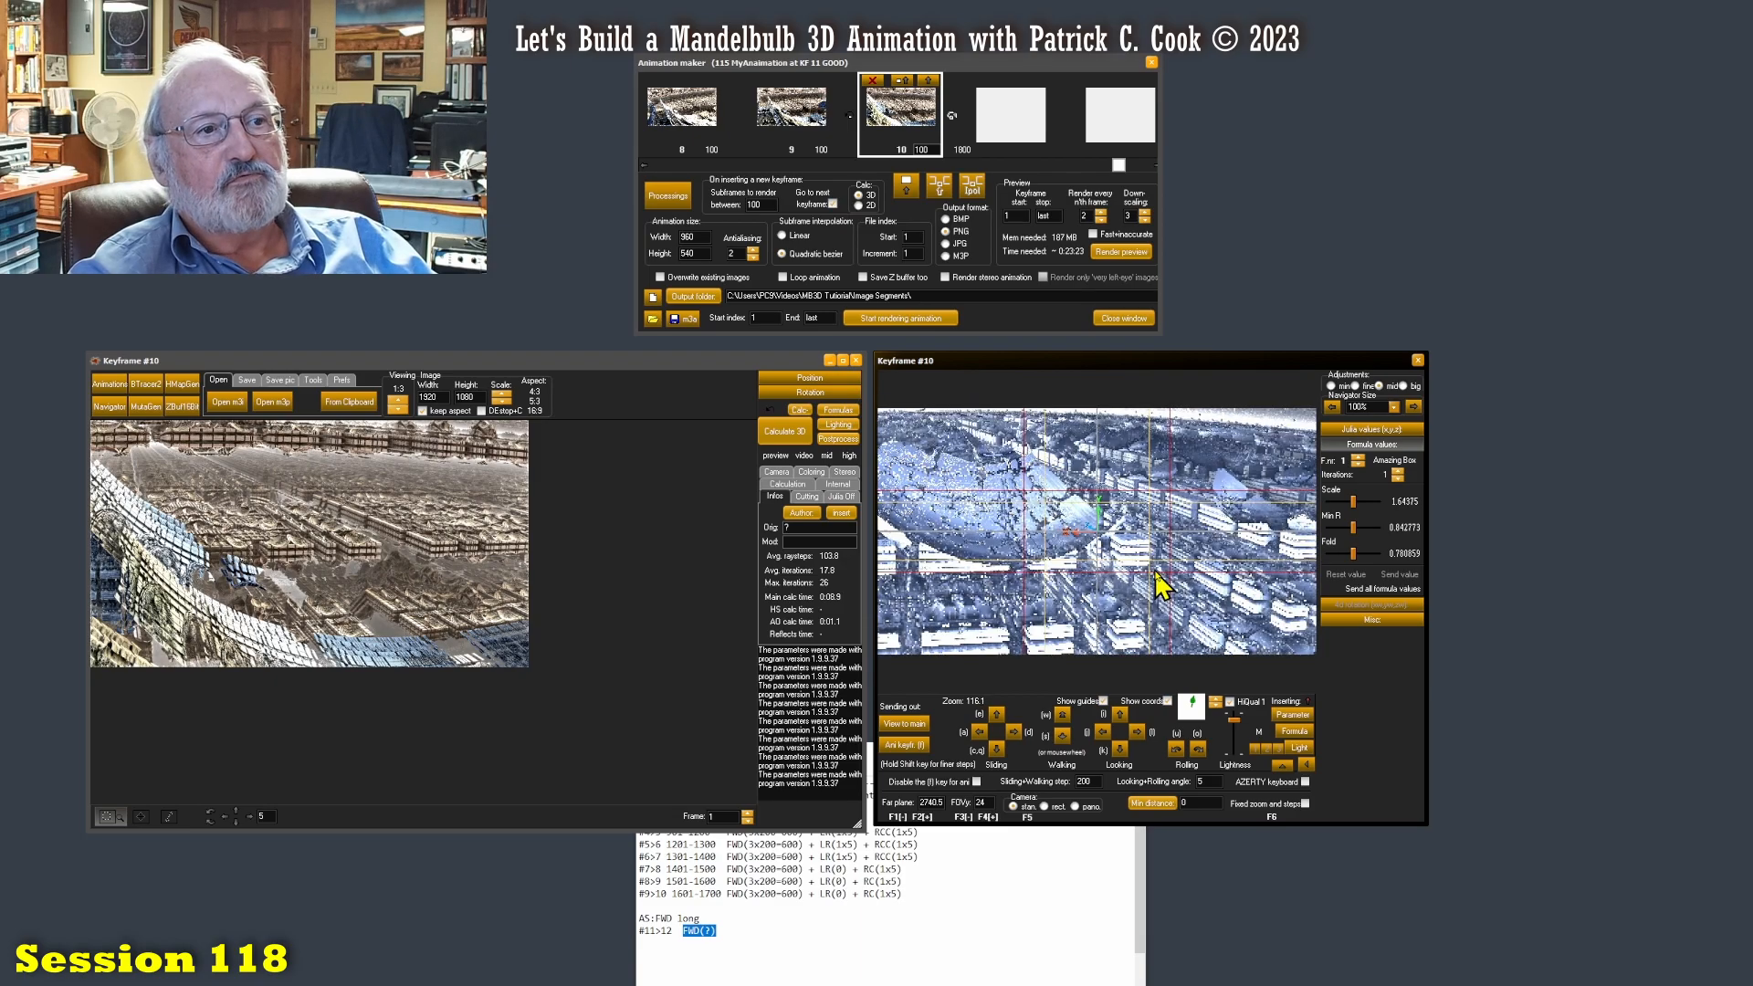
pyautogui.scroll(2, 1164, 582)
pyautogui.scroll(6, 1159, 585)
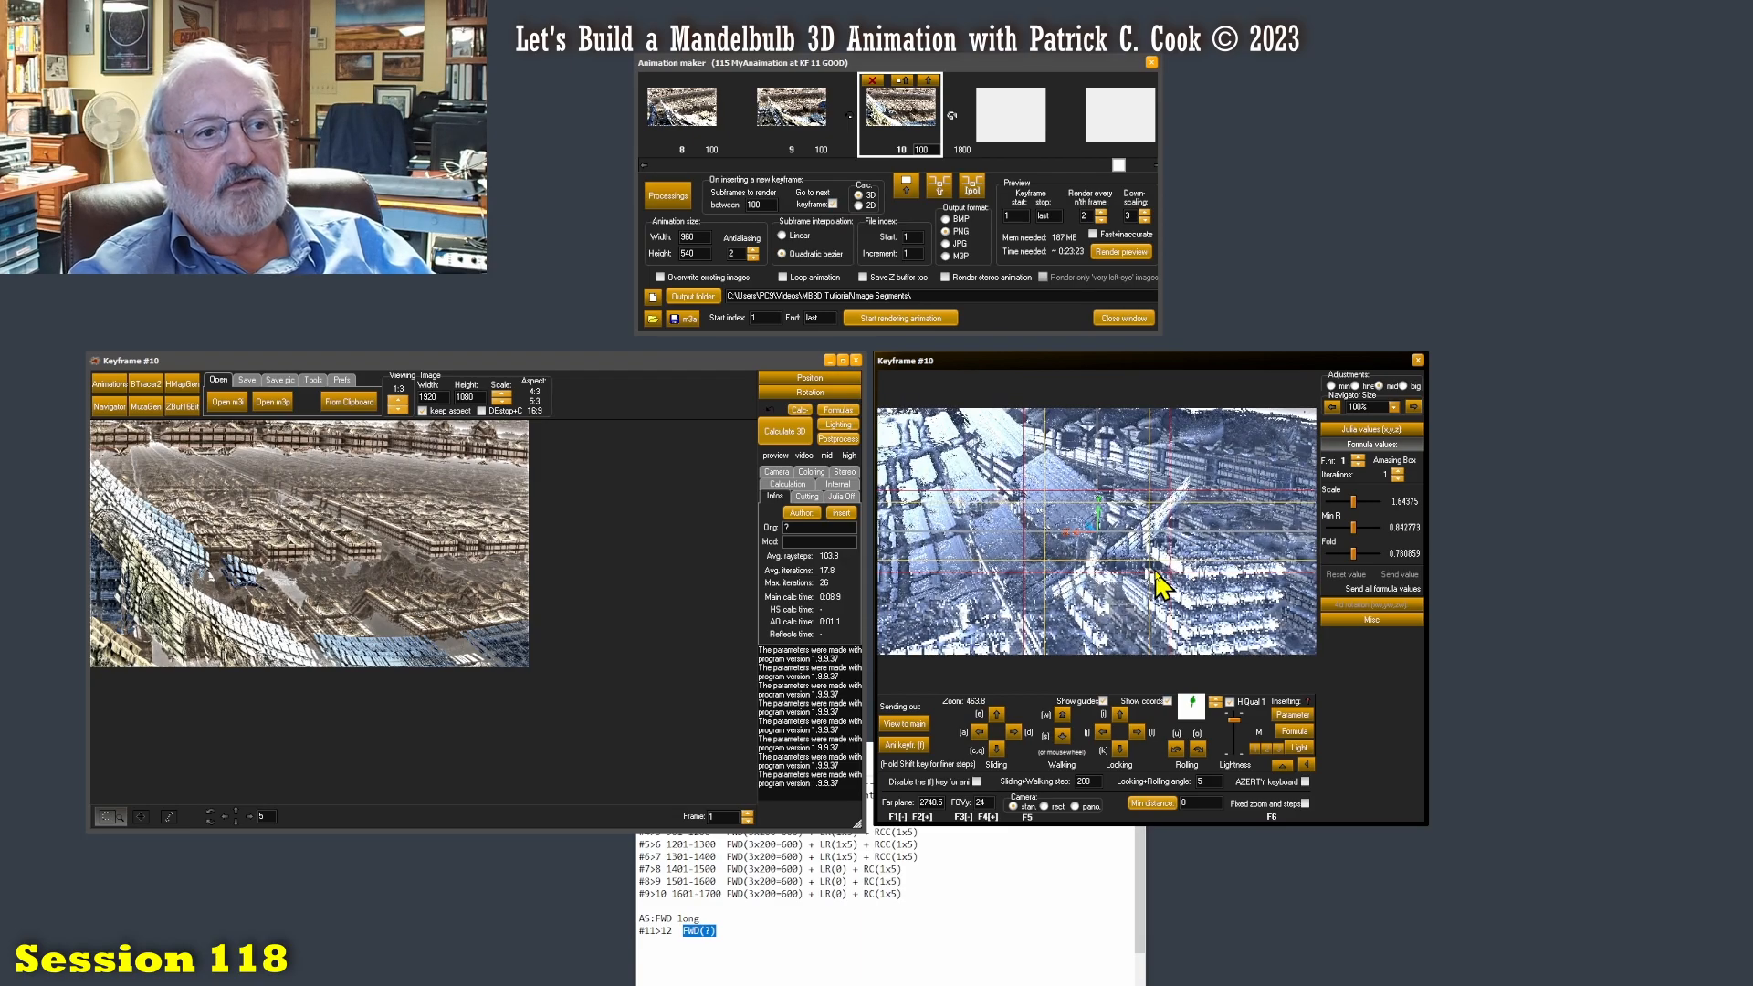
pyautogui.scroll(4, 1152, 584)
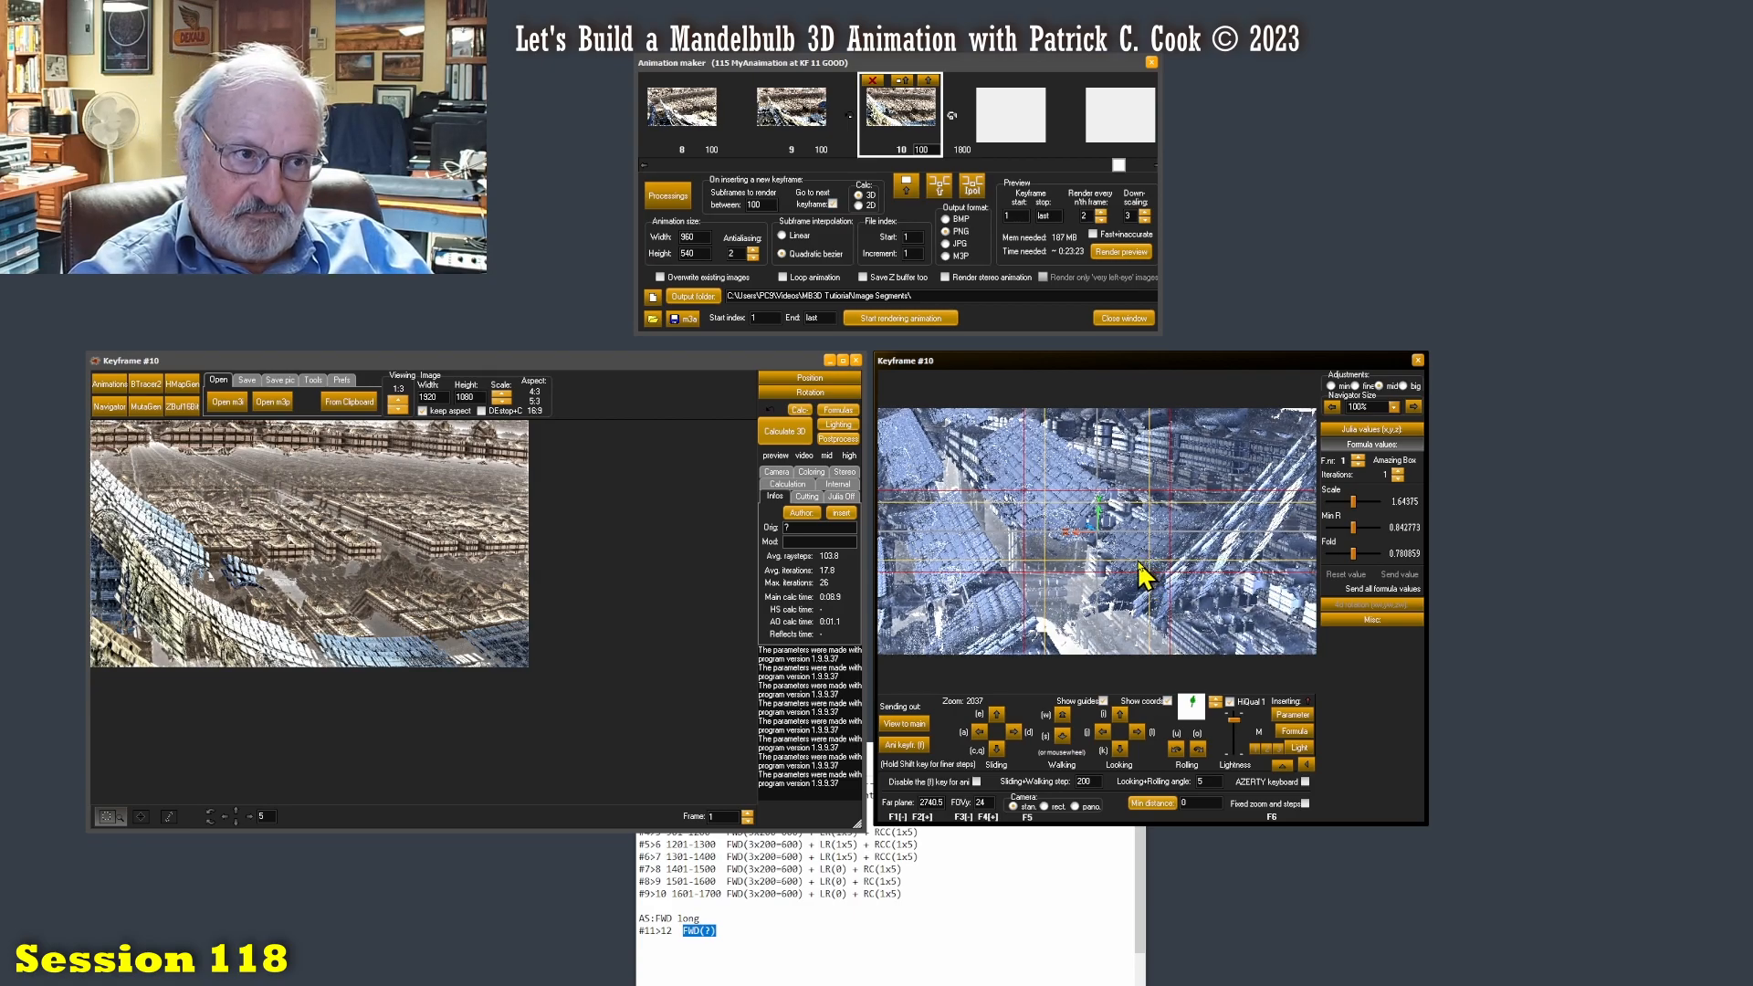
# Advance the animation maker from keyframe 10 to the empty keyframe 11 slot
pyautogui.click(707, 932)
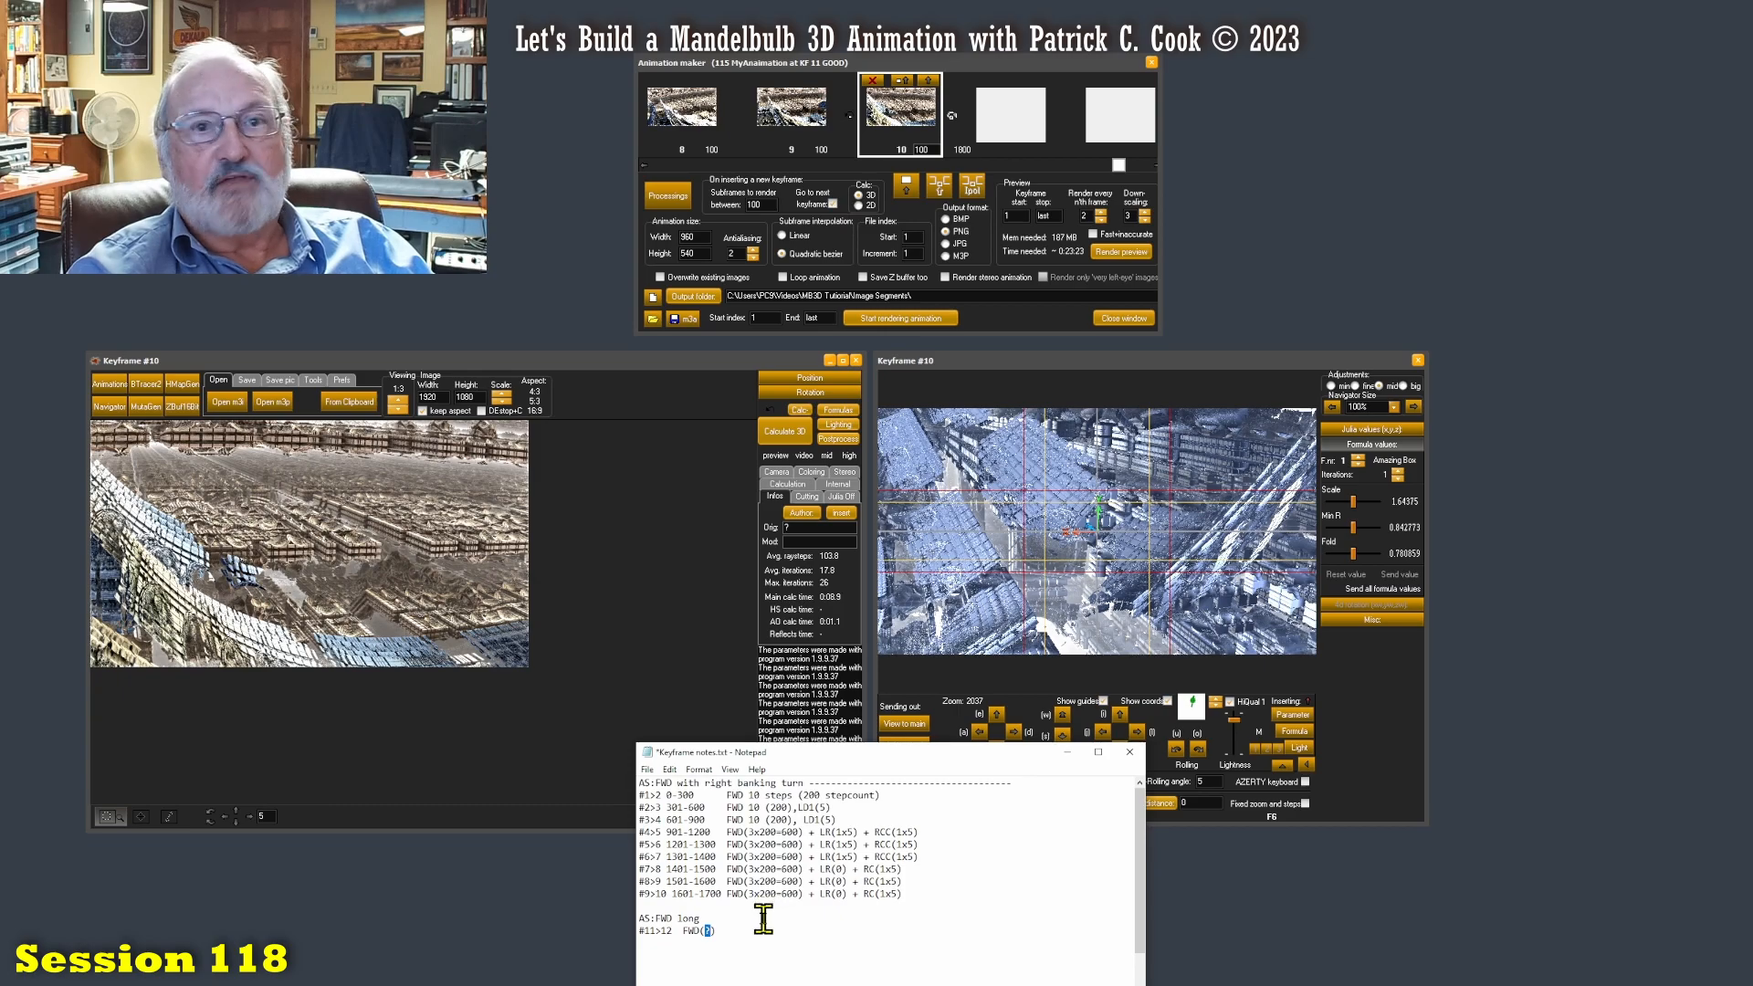
pyautogui.click(730, 930)
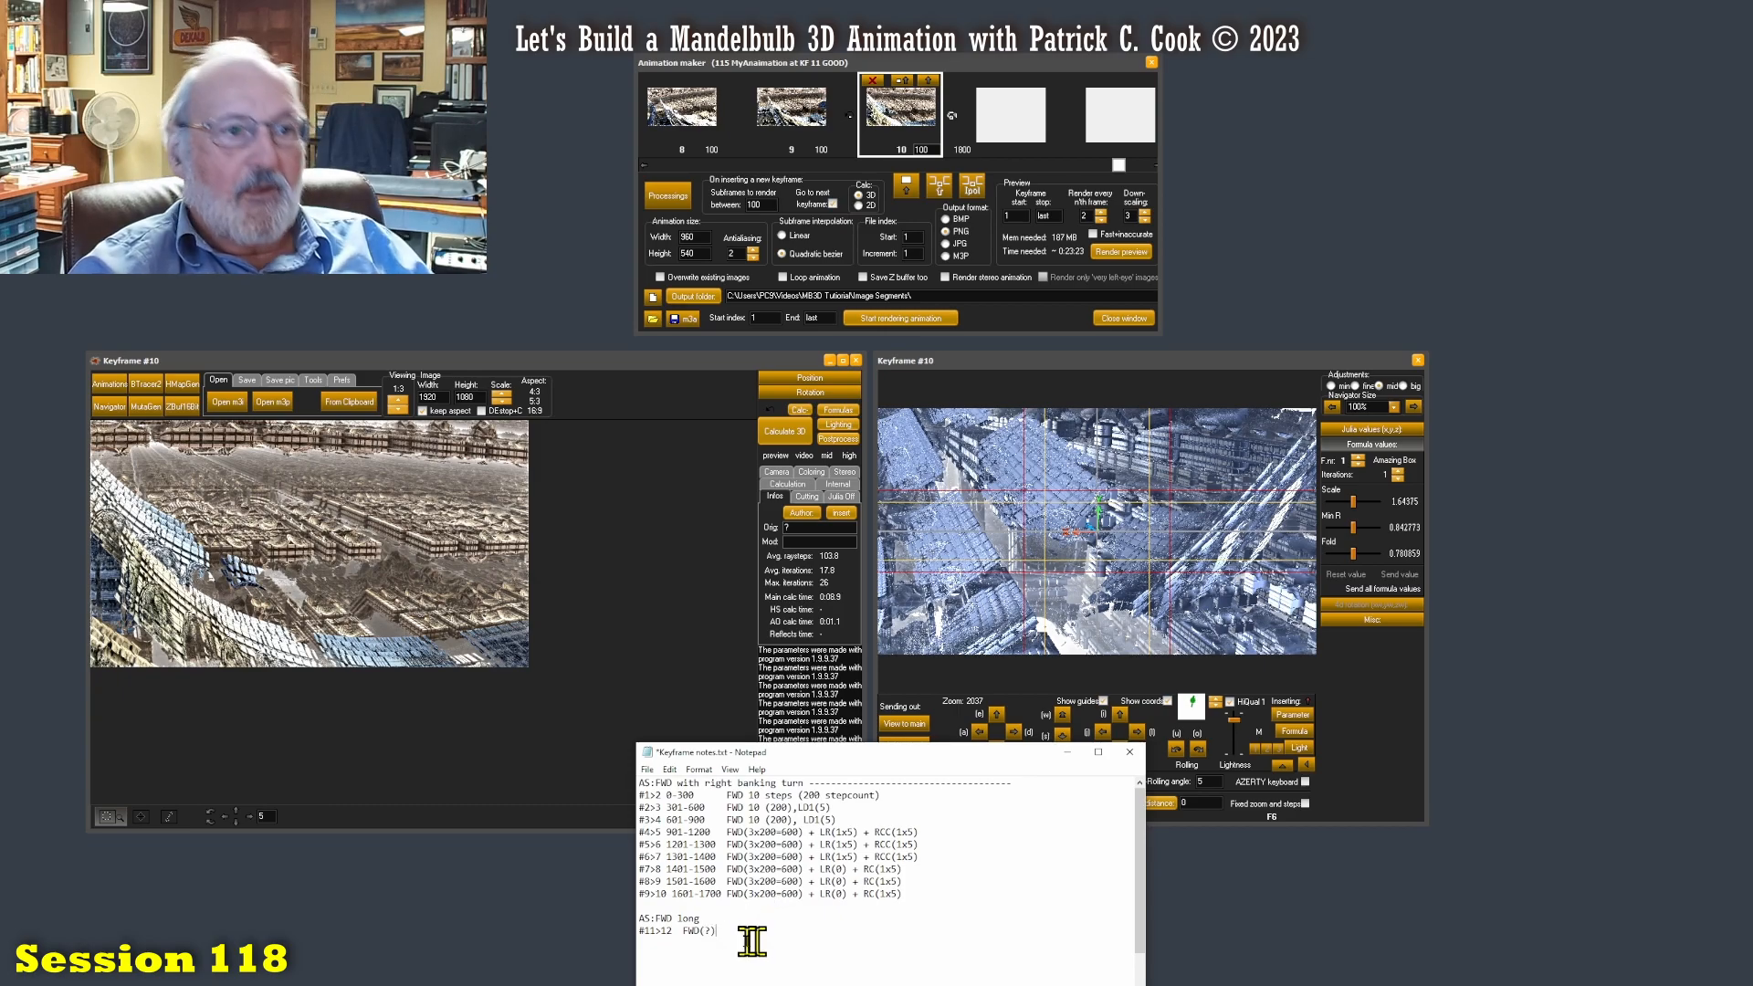
pyautogui.click(1139, 168)
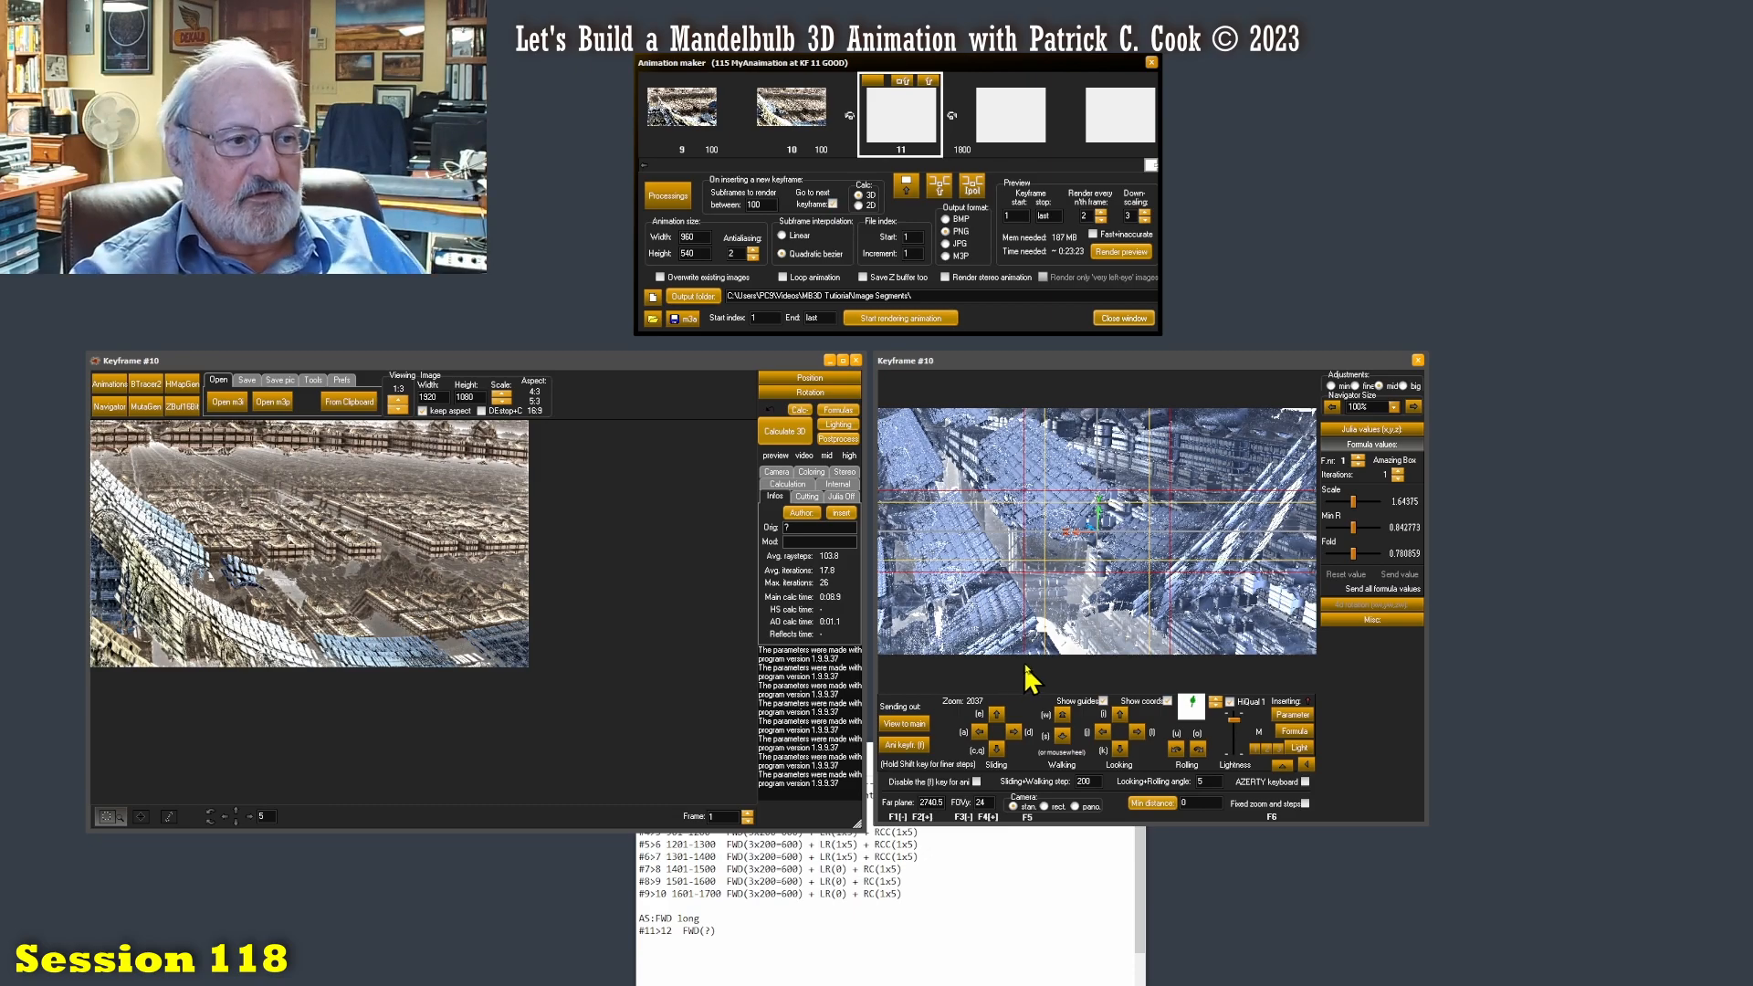
# Append "+ SU(1x200) + LU(1x5)" to the #11>12 line in the keyframe notes, checking the navigator's step and angle
pyautogui.click(758, 929)
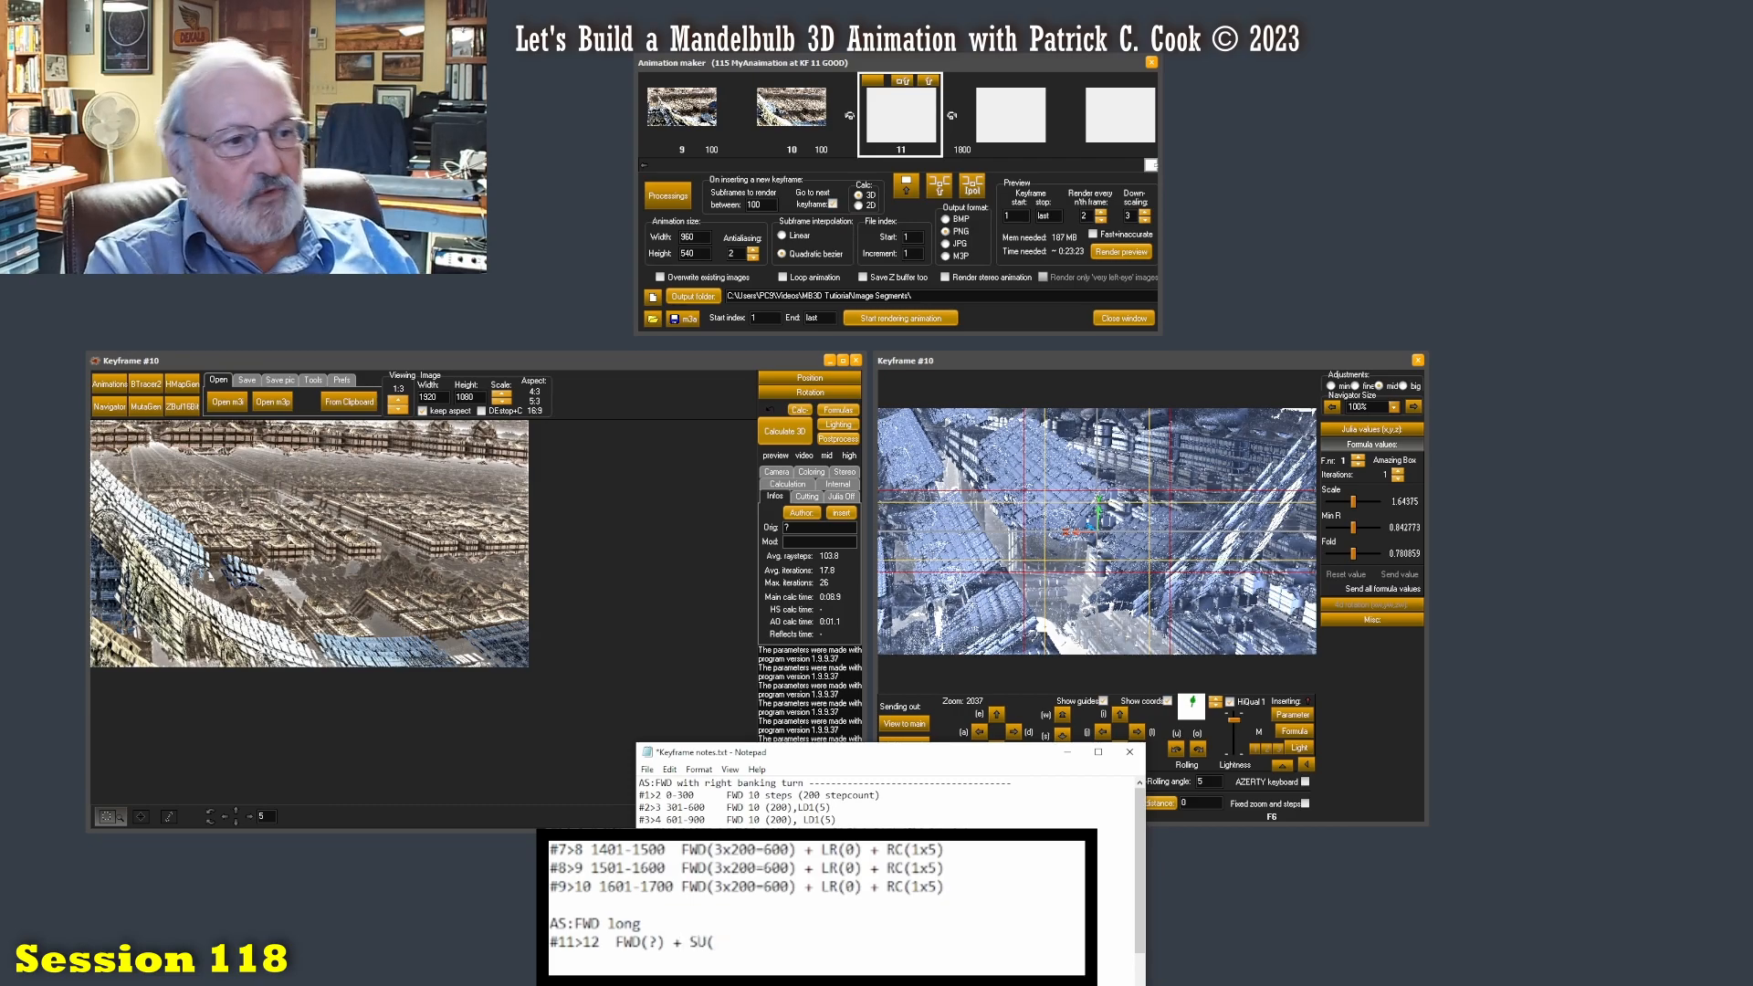
pyautogui.click(1388, 757)
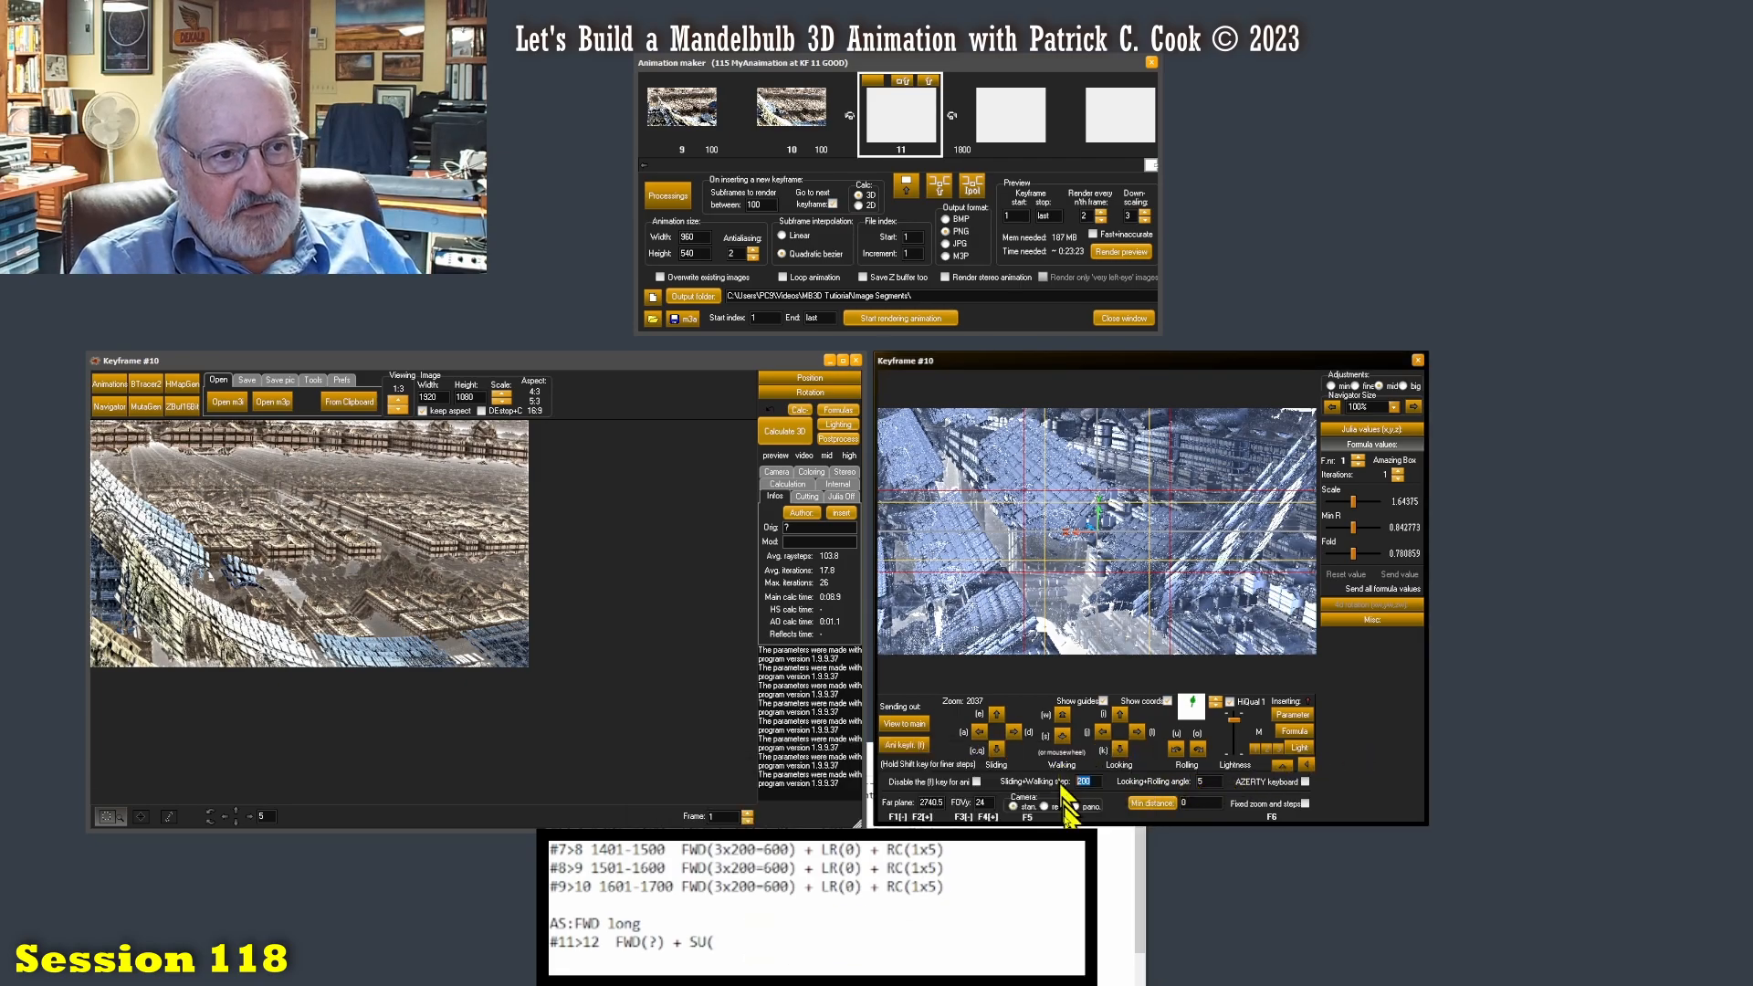
pyautogui.click(737, 941)
pyautogui.write('1x200) + LU(1x5')
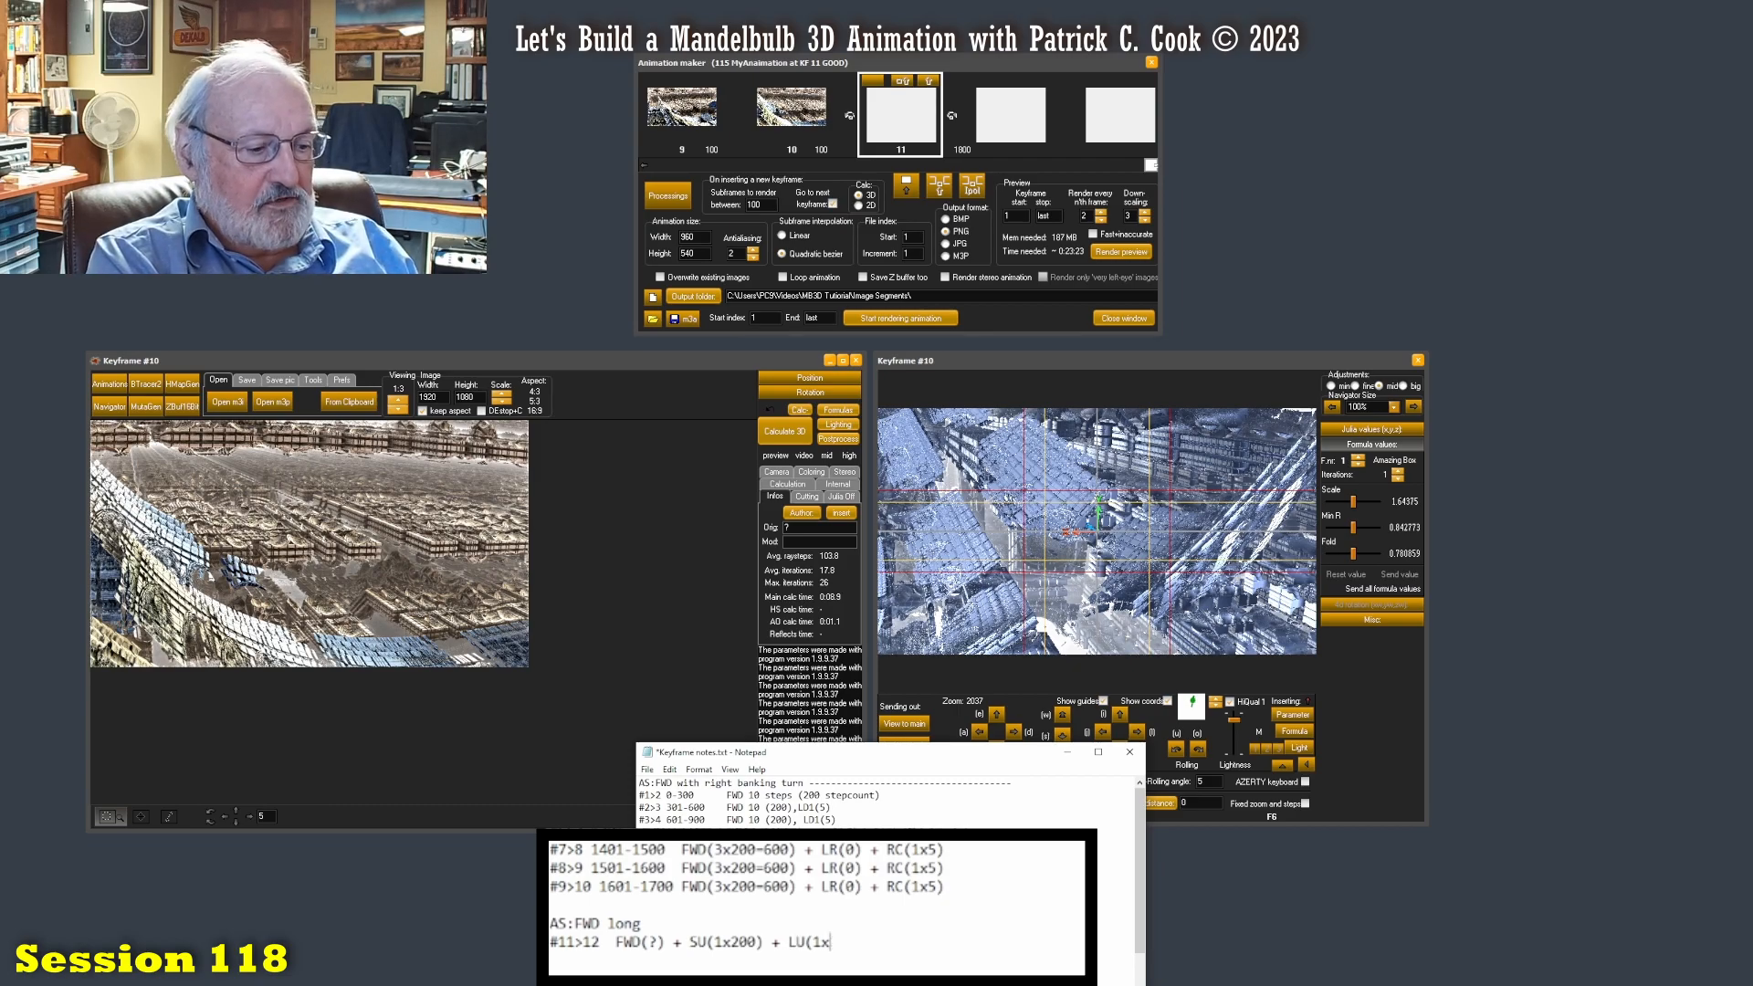
pyautogui.click(1344, 818)
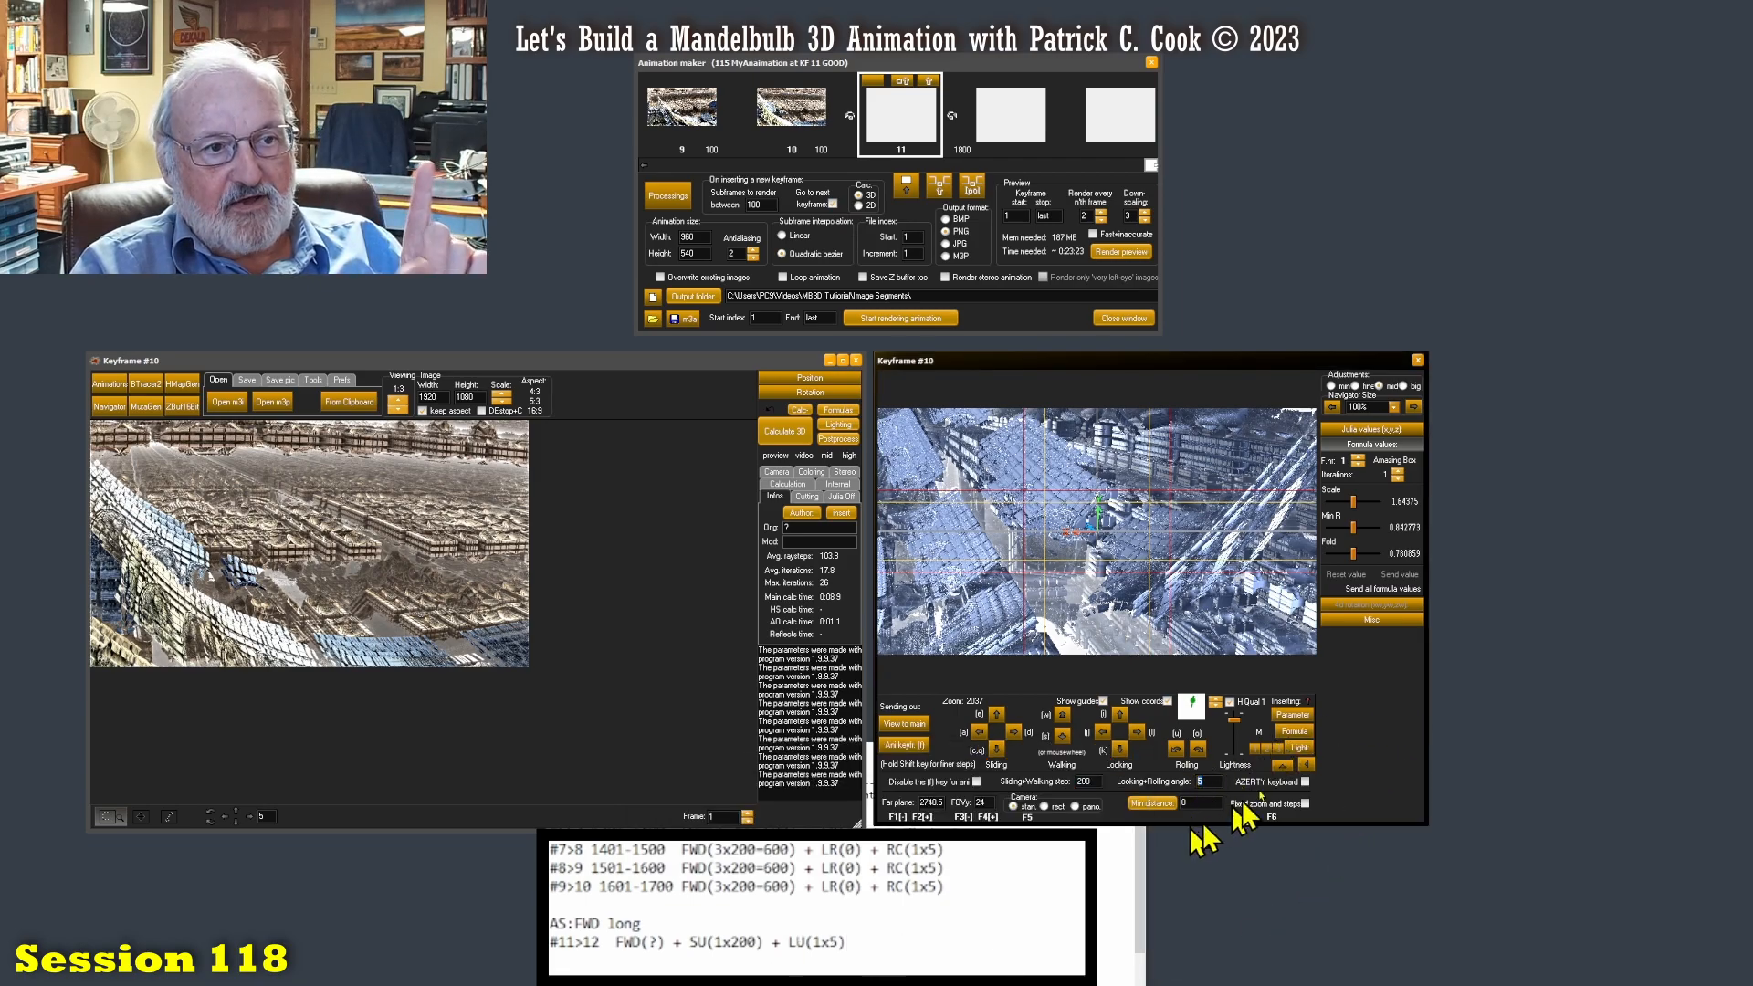
pyautogui.press('w')
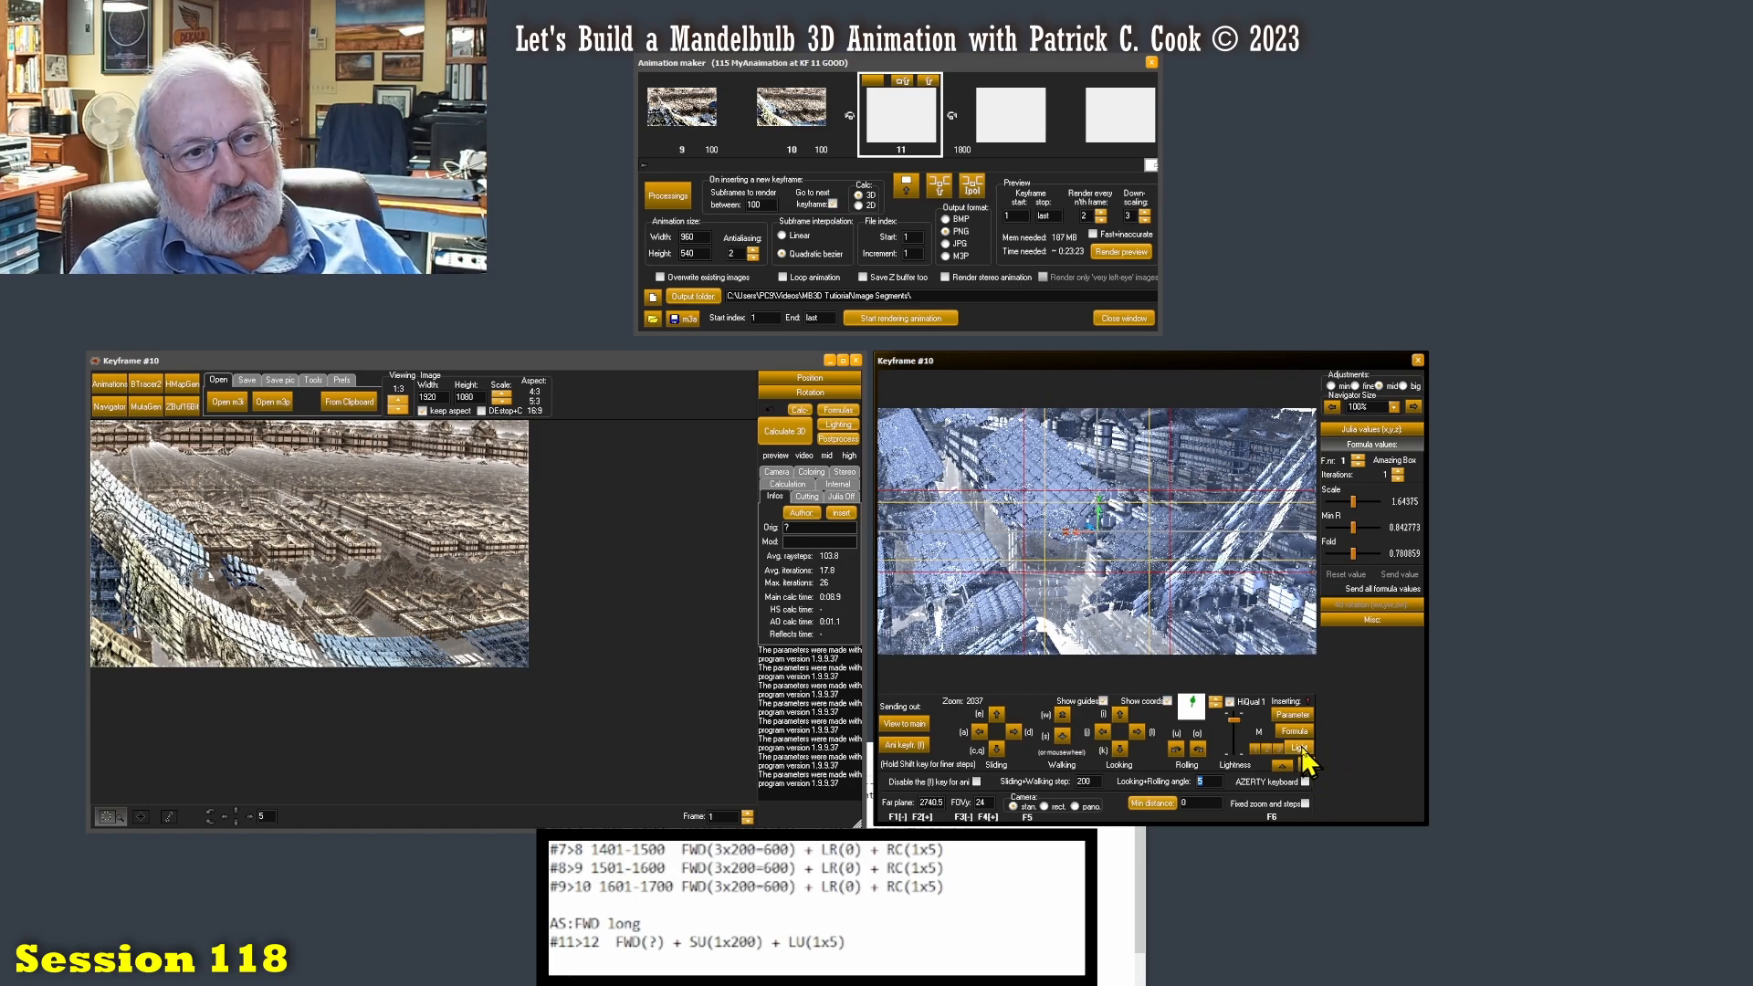
pyautogui.click(1301, 748)
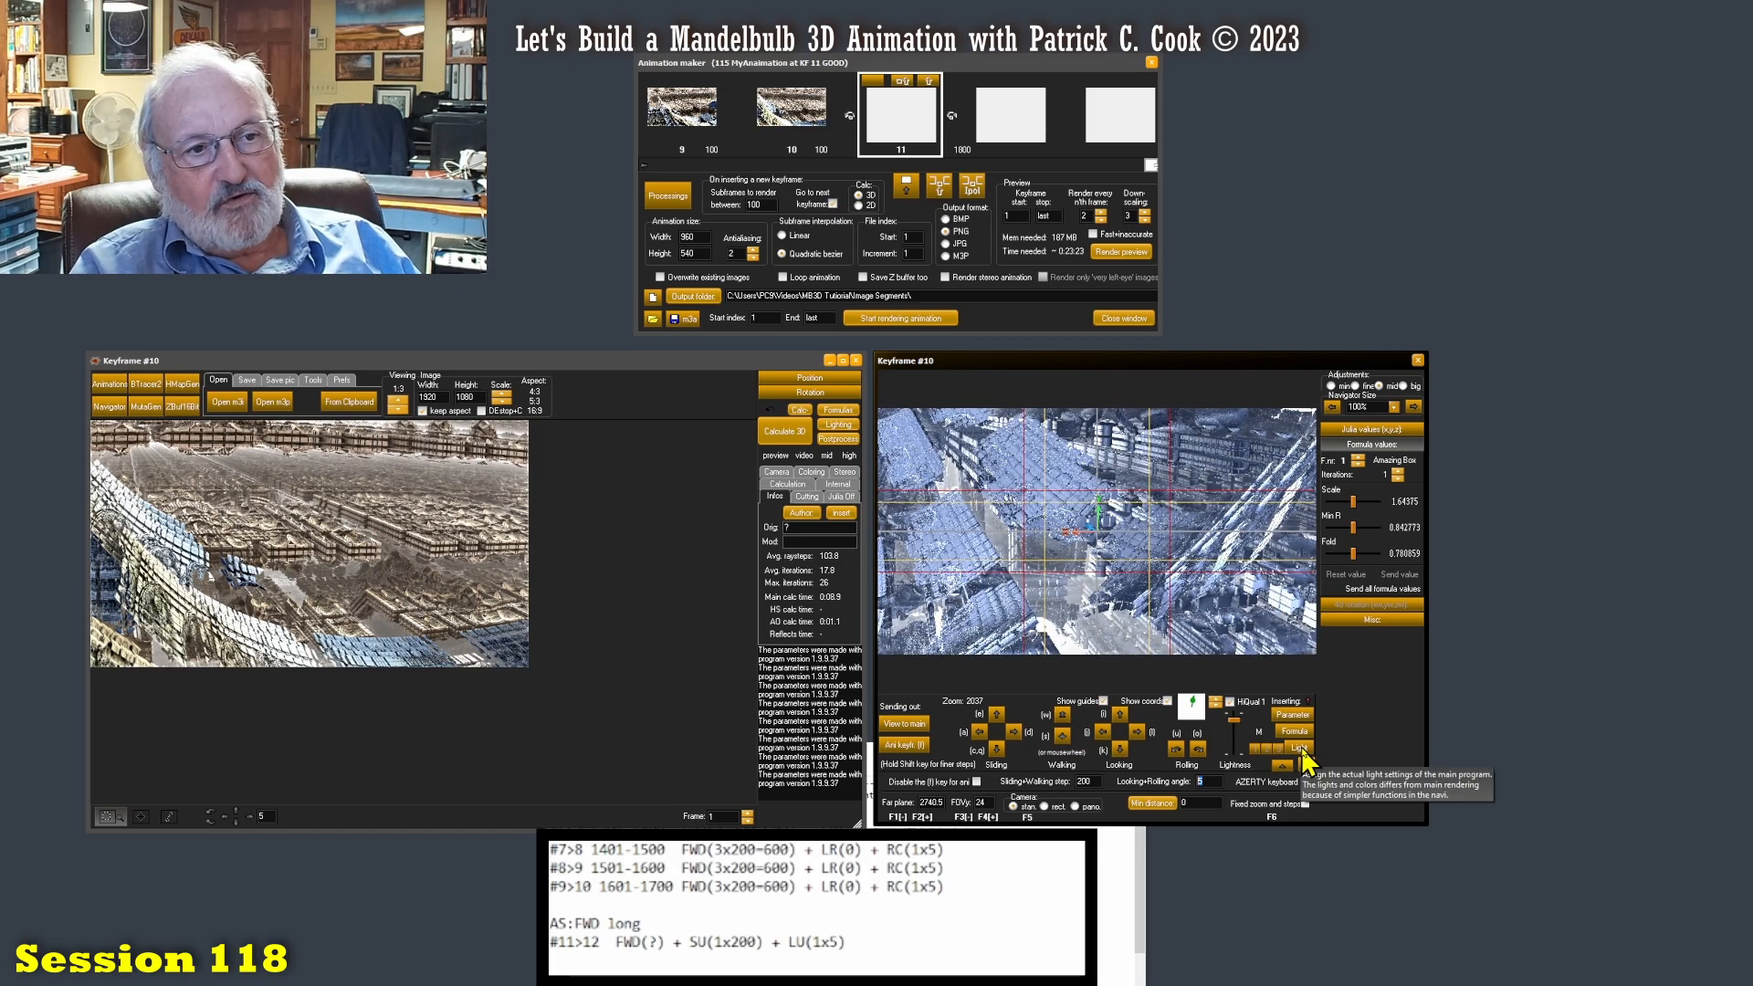
pyautogui.click(1306, 757)
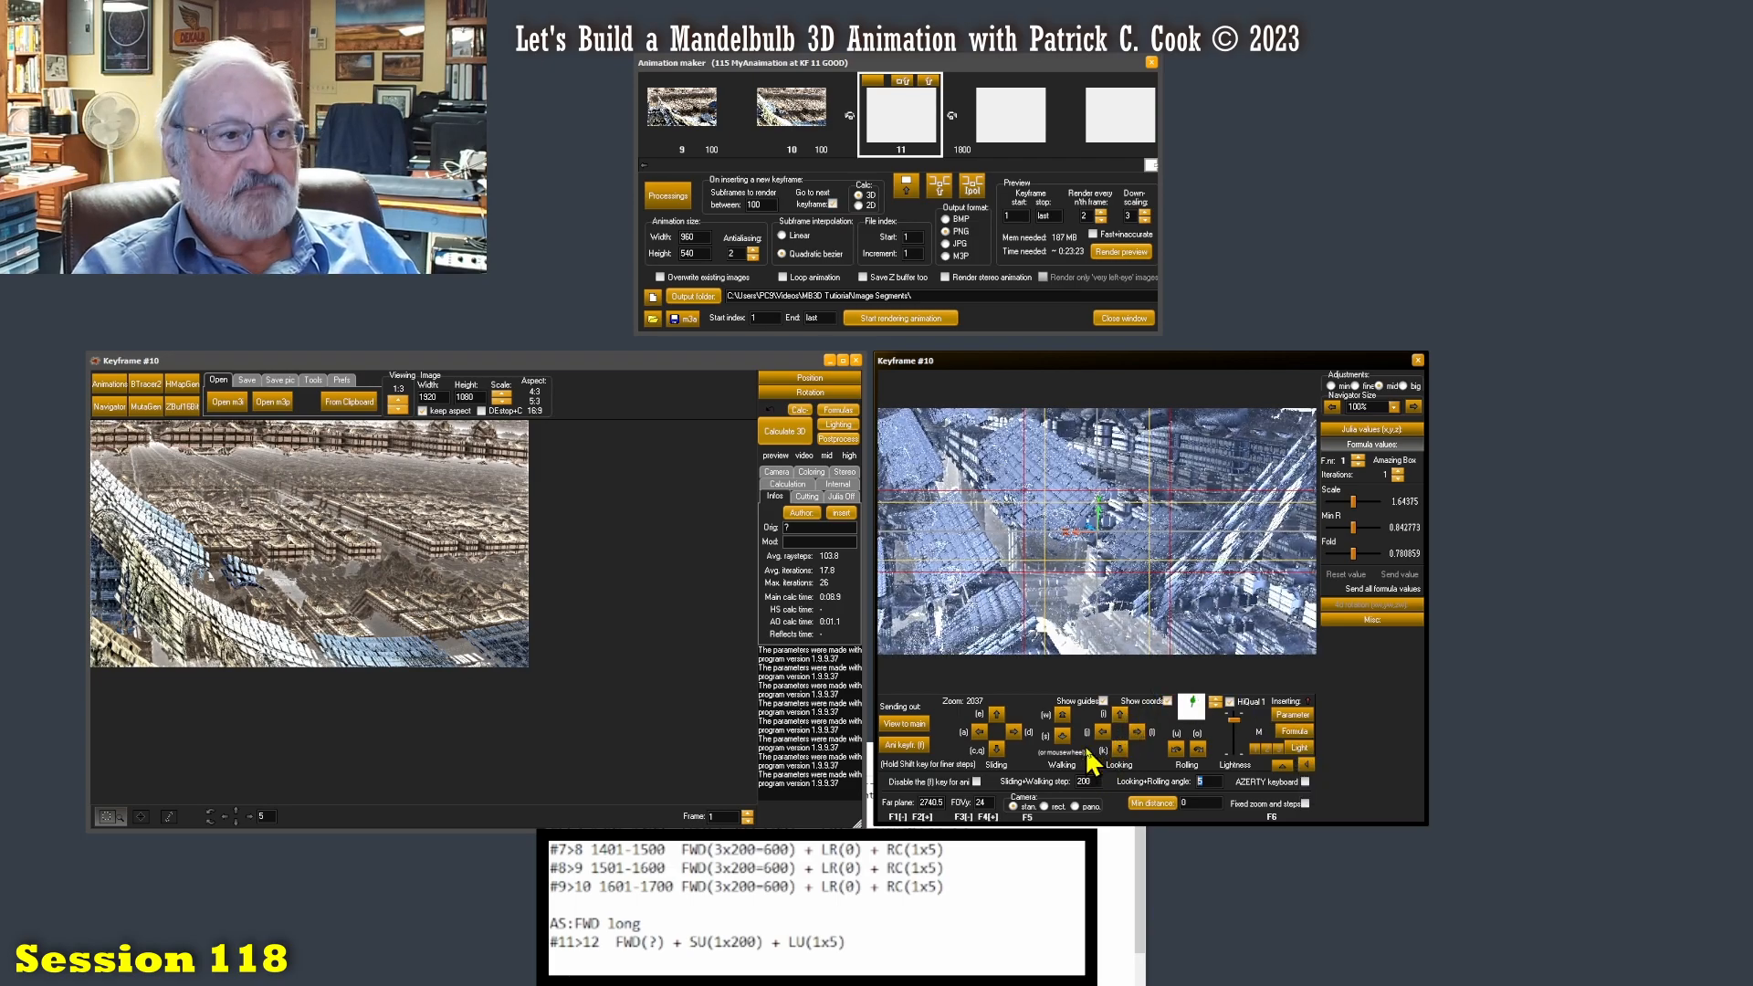
# Slide the camera up one 200 step and look up once by 5, inserting the view as keyframe 11
pyautogui.click(997, 715)
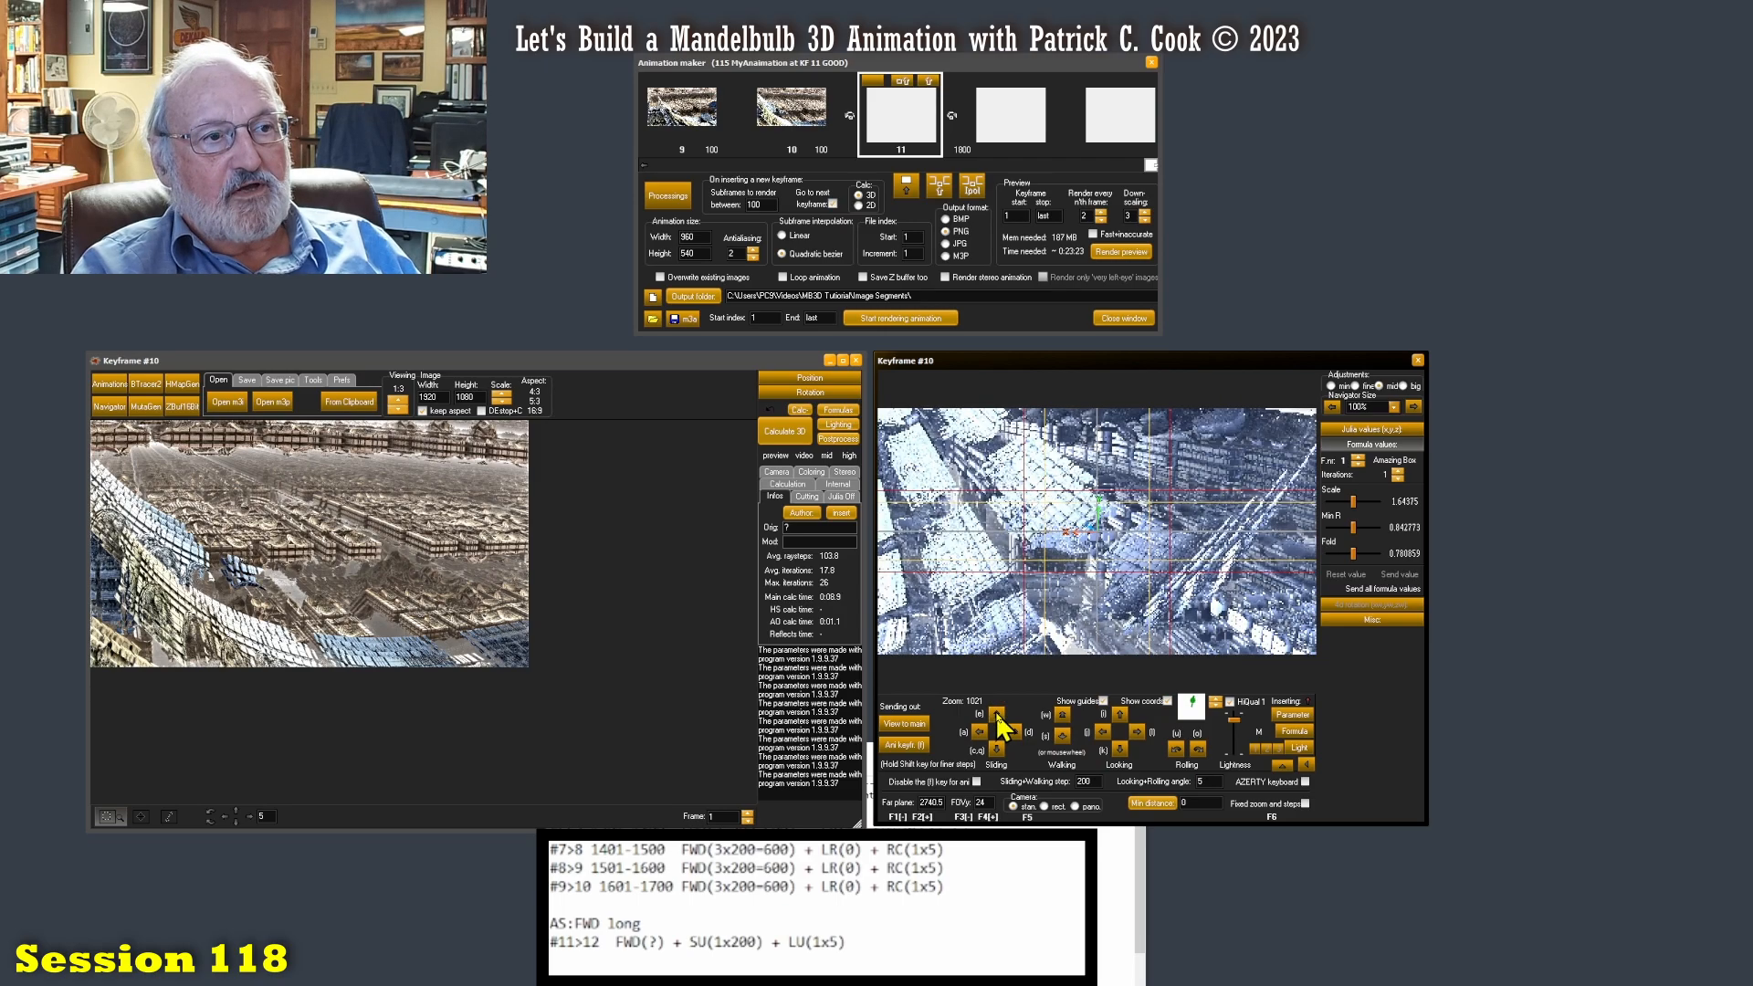
pyautogui.click(1119, 714)
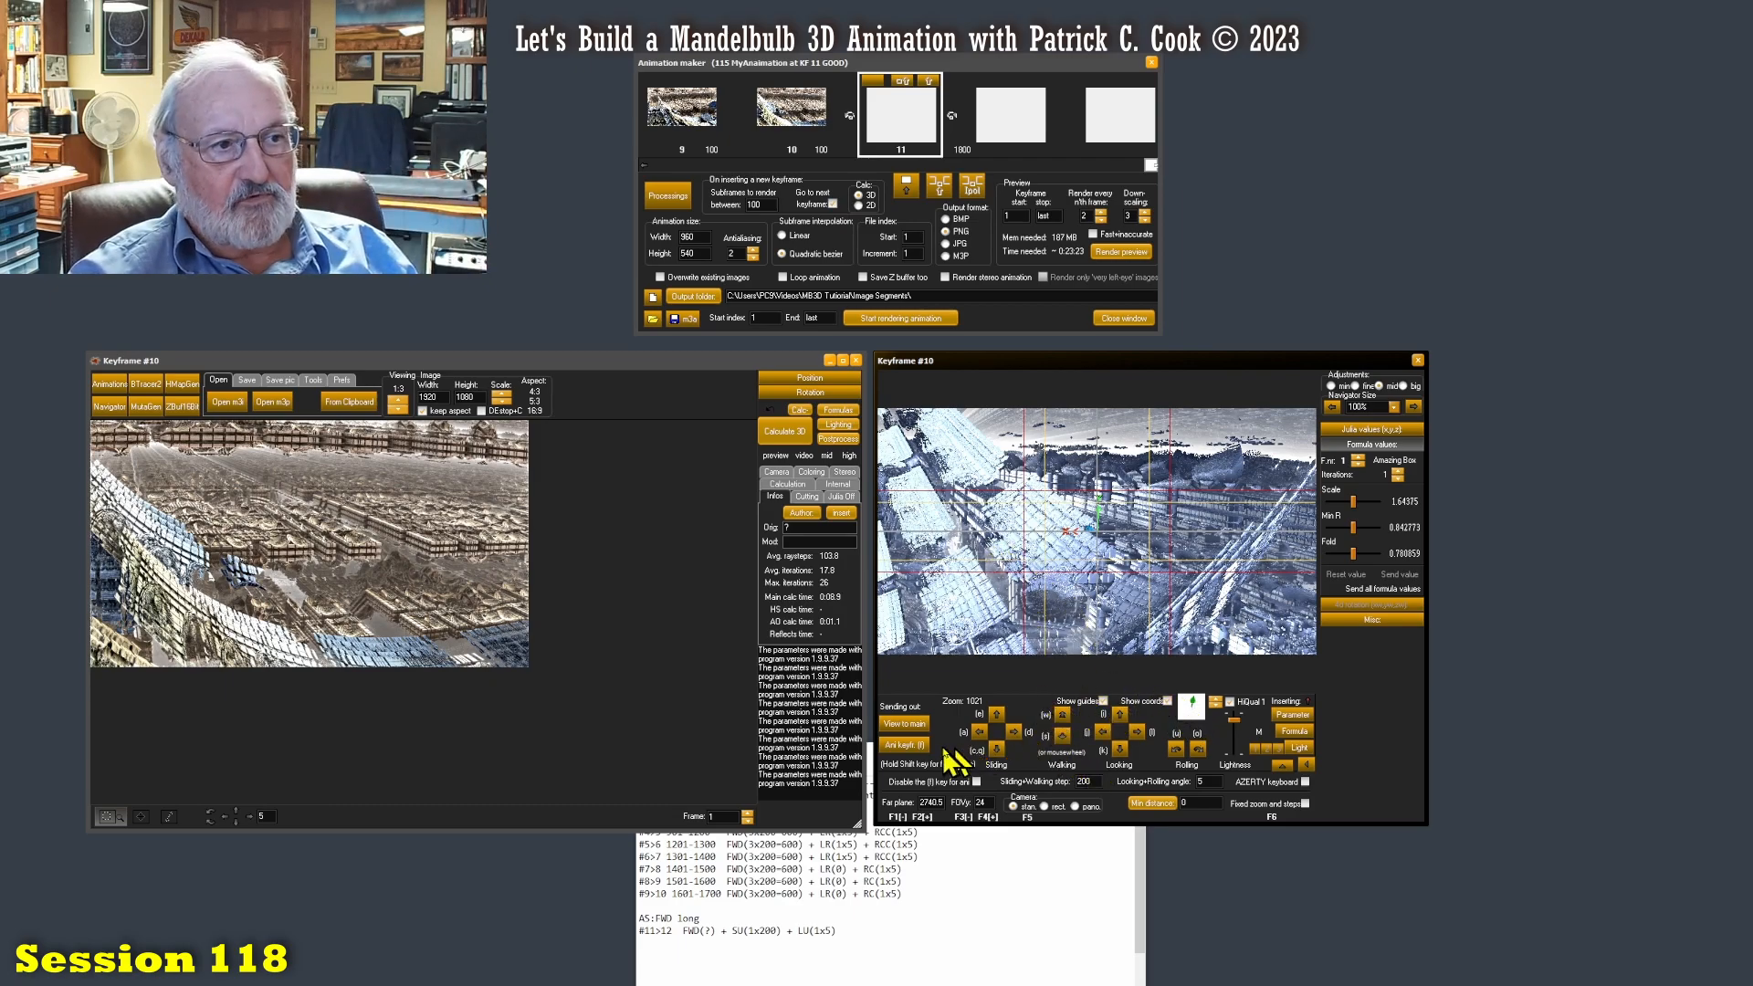
pyautogui.click(909, 747)
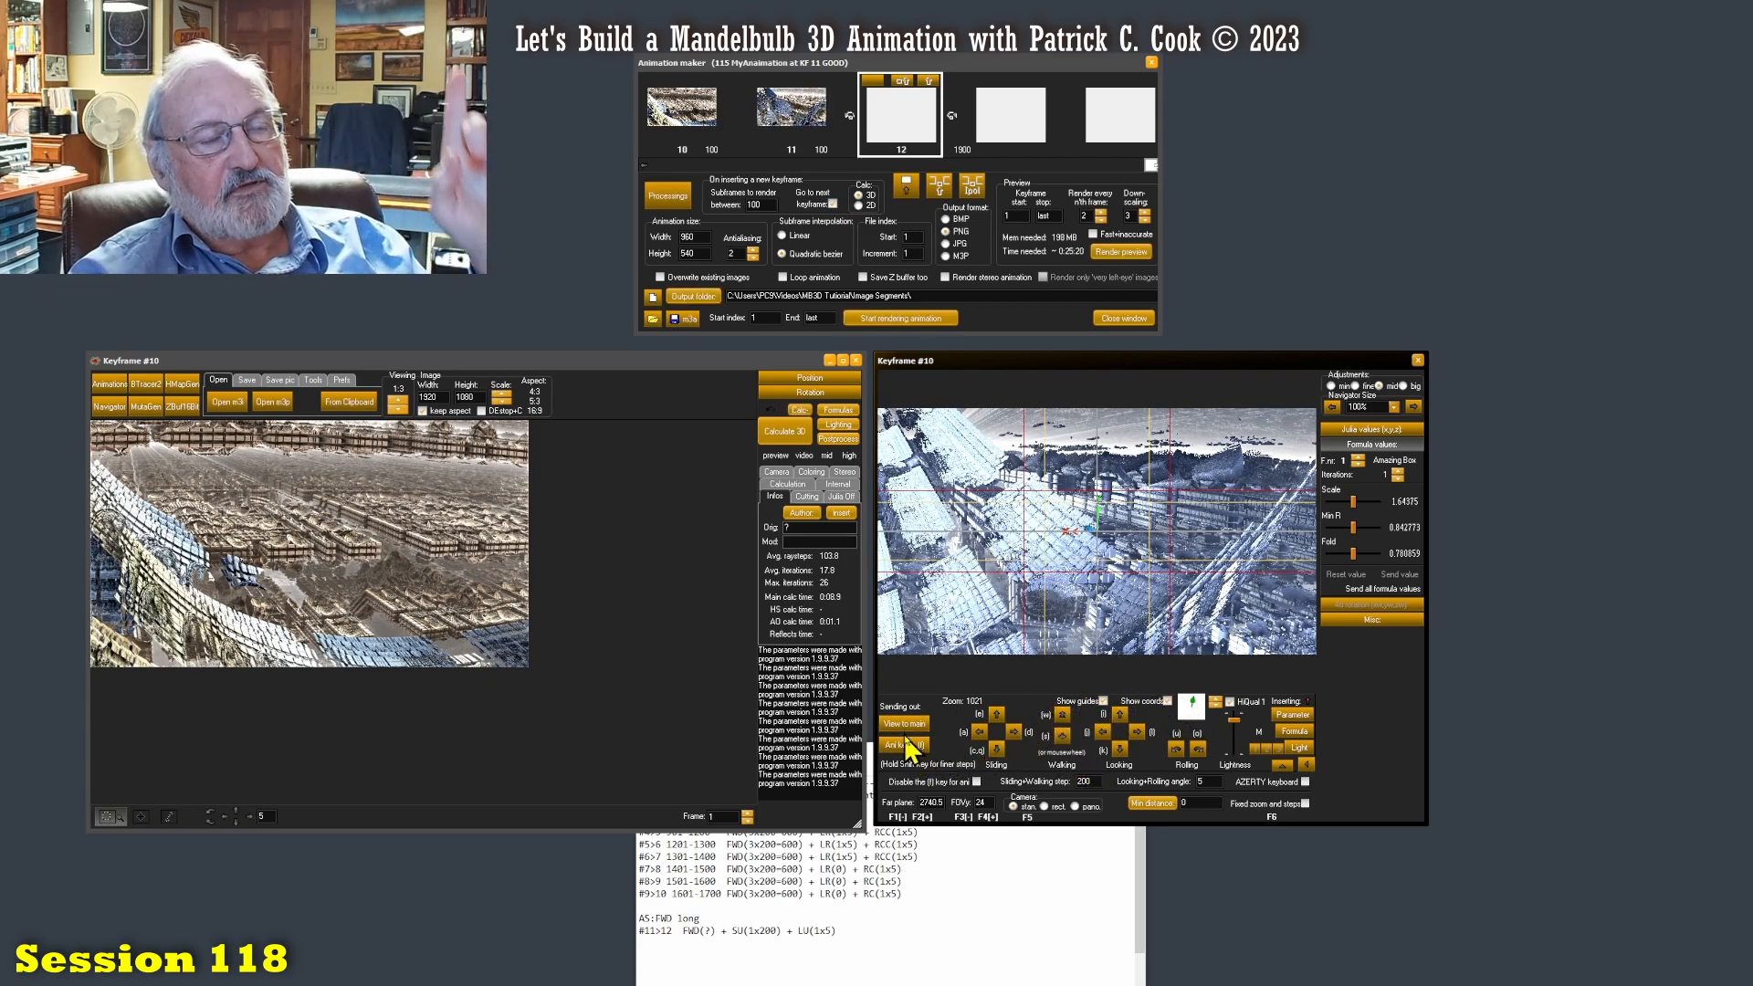
# Return the animation maker to keyframe 11 and set the preview's start keyframe to 10
pyautogui.click(872, 933)
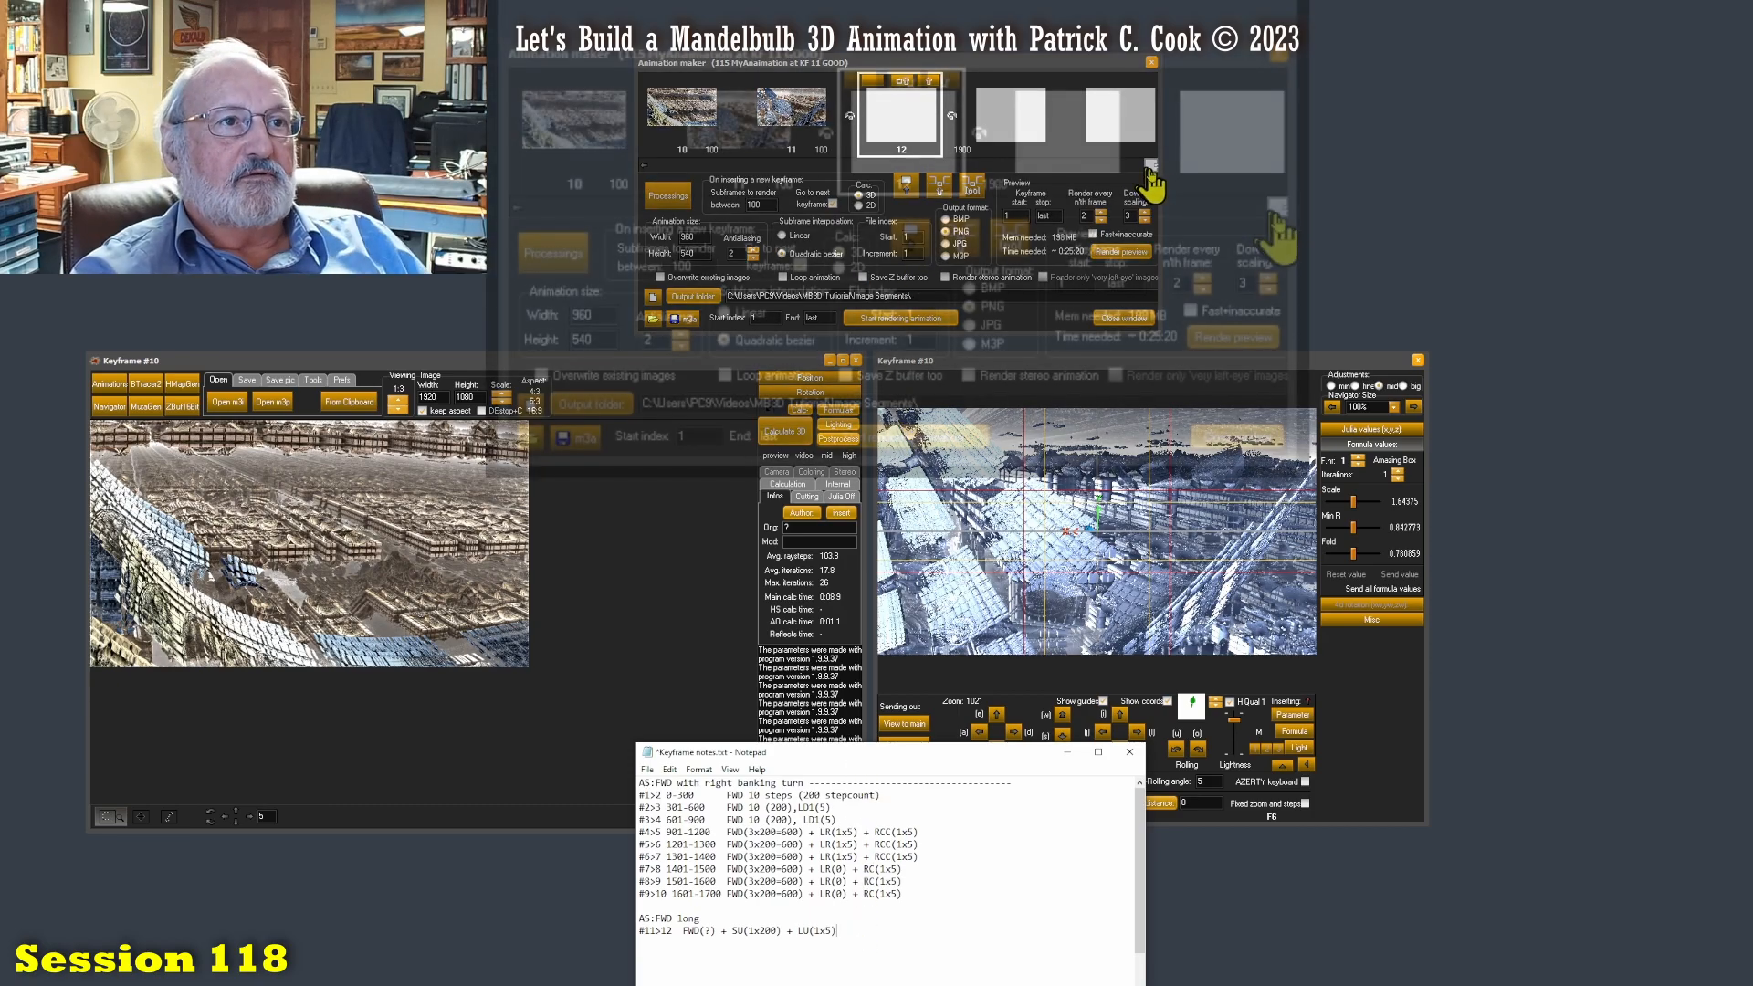
pyautogui.moveTo(1149, 170); pyautogui.dragTo(1107, 170)
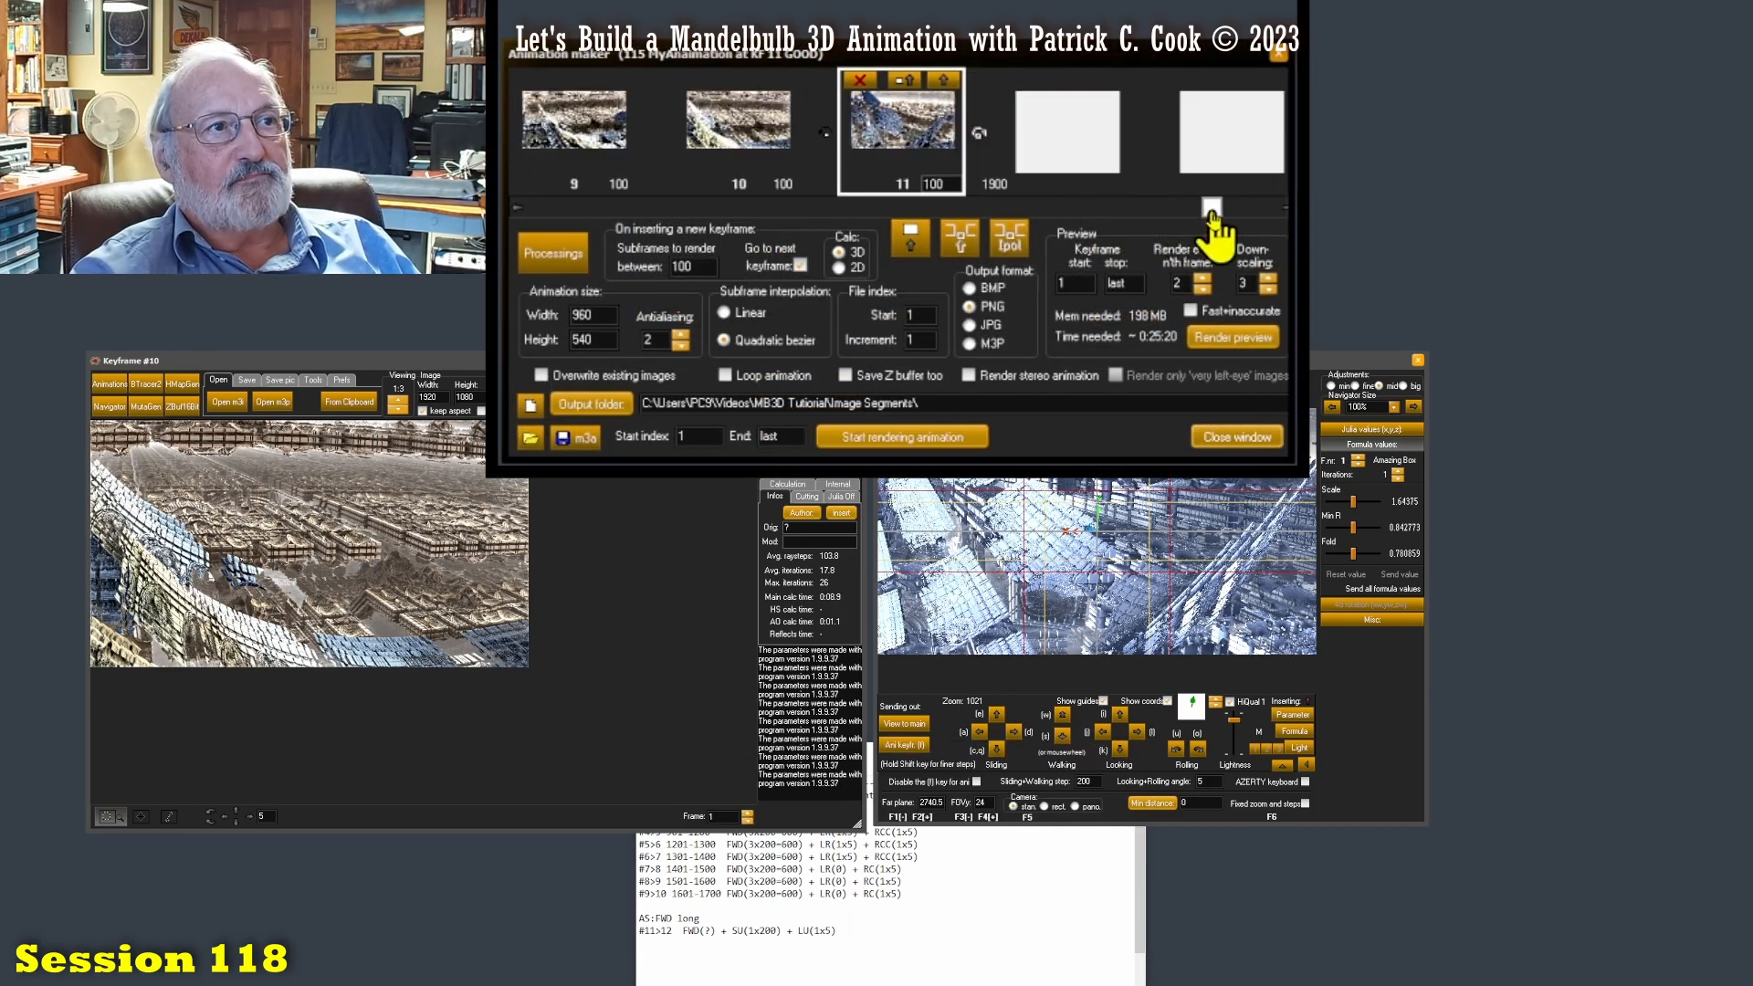
pyautogui.doubleClick(1077, 283)
pyautogui.write('11')
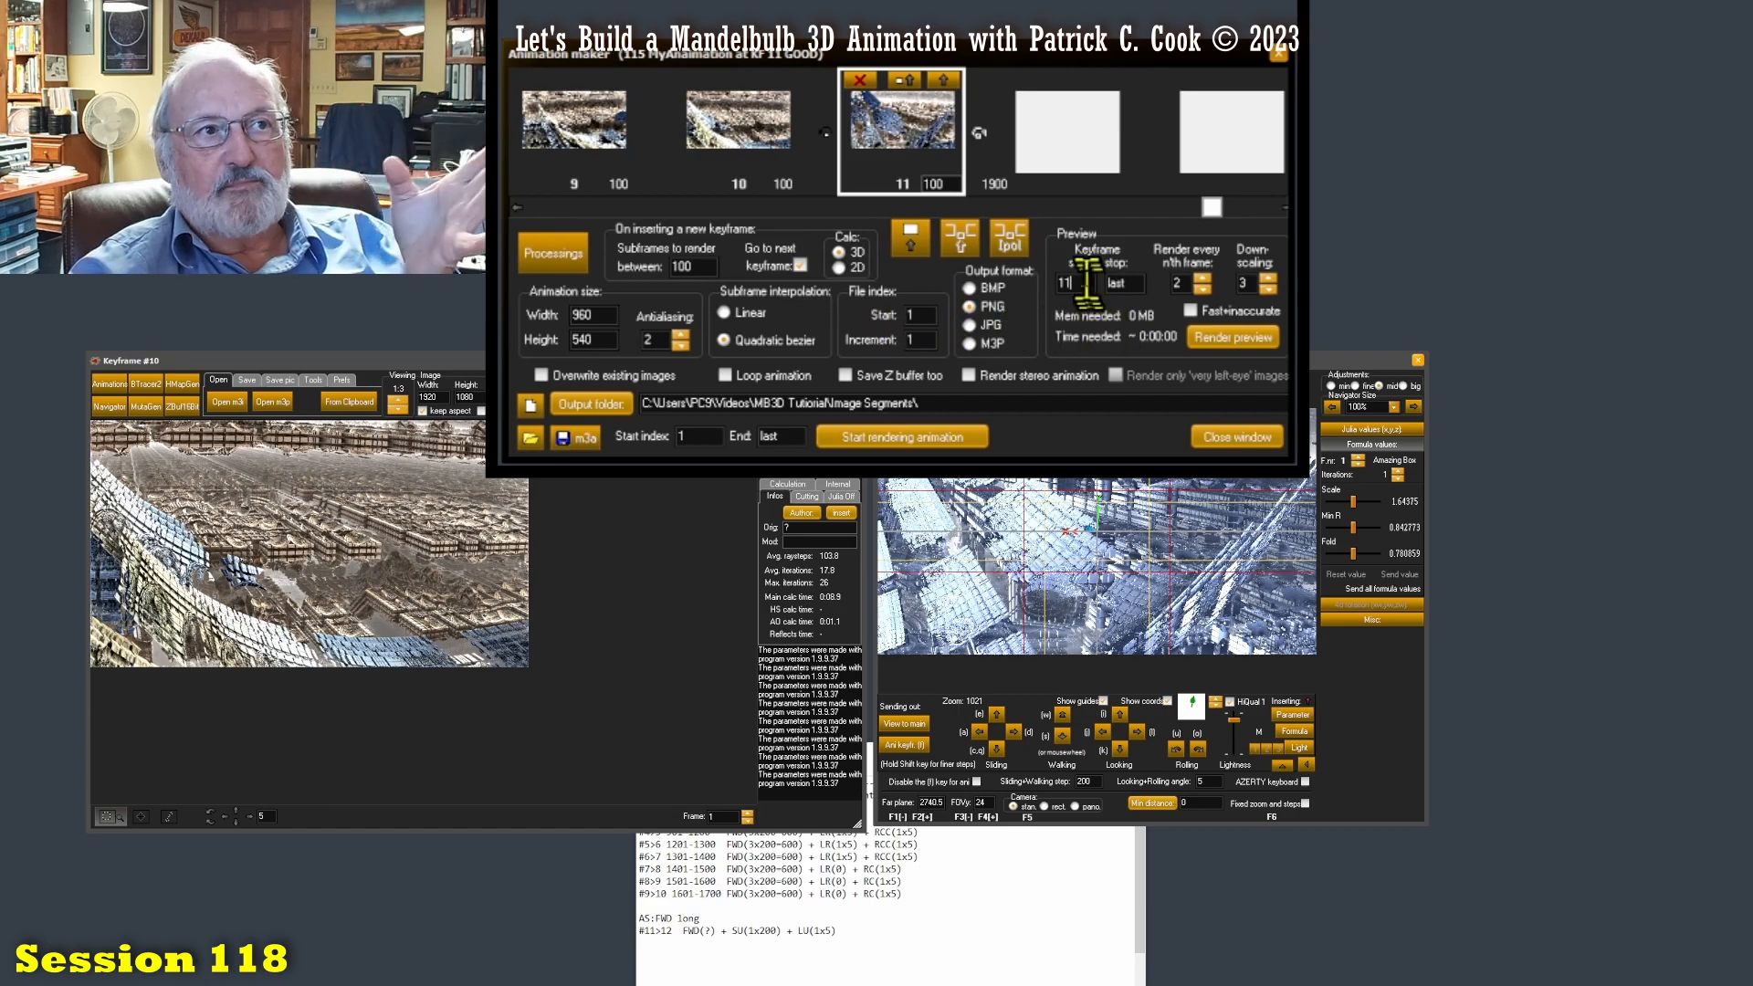
pyautogui.doubleClick(1062, 283)
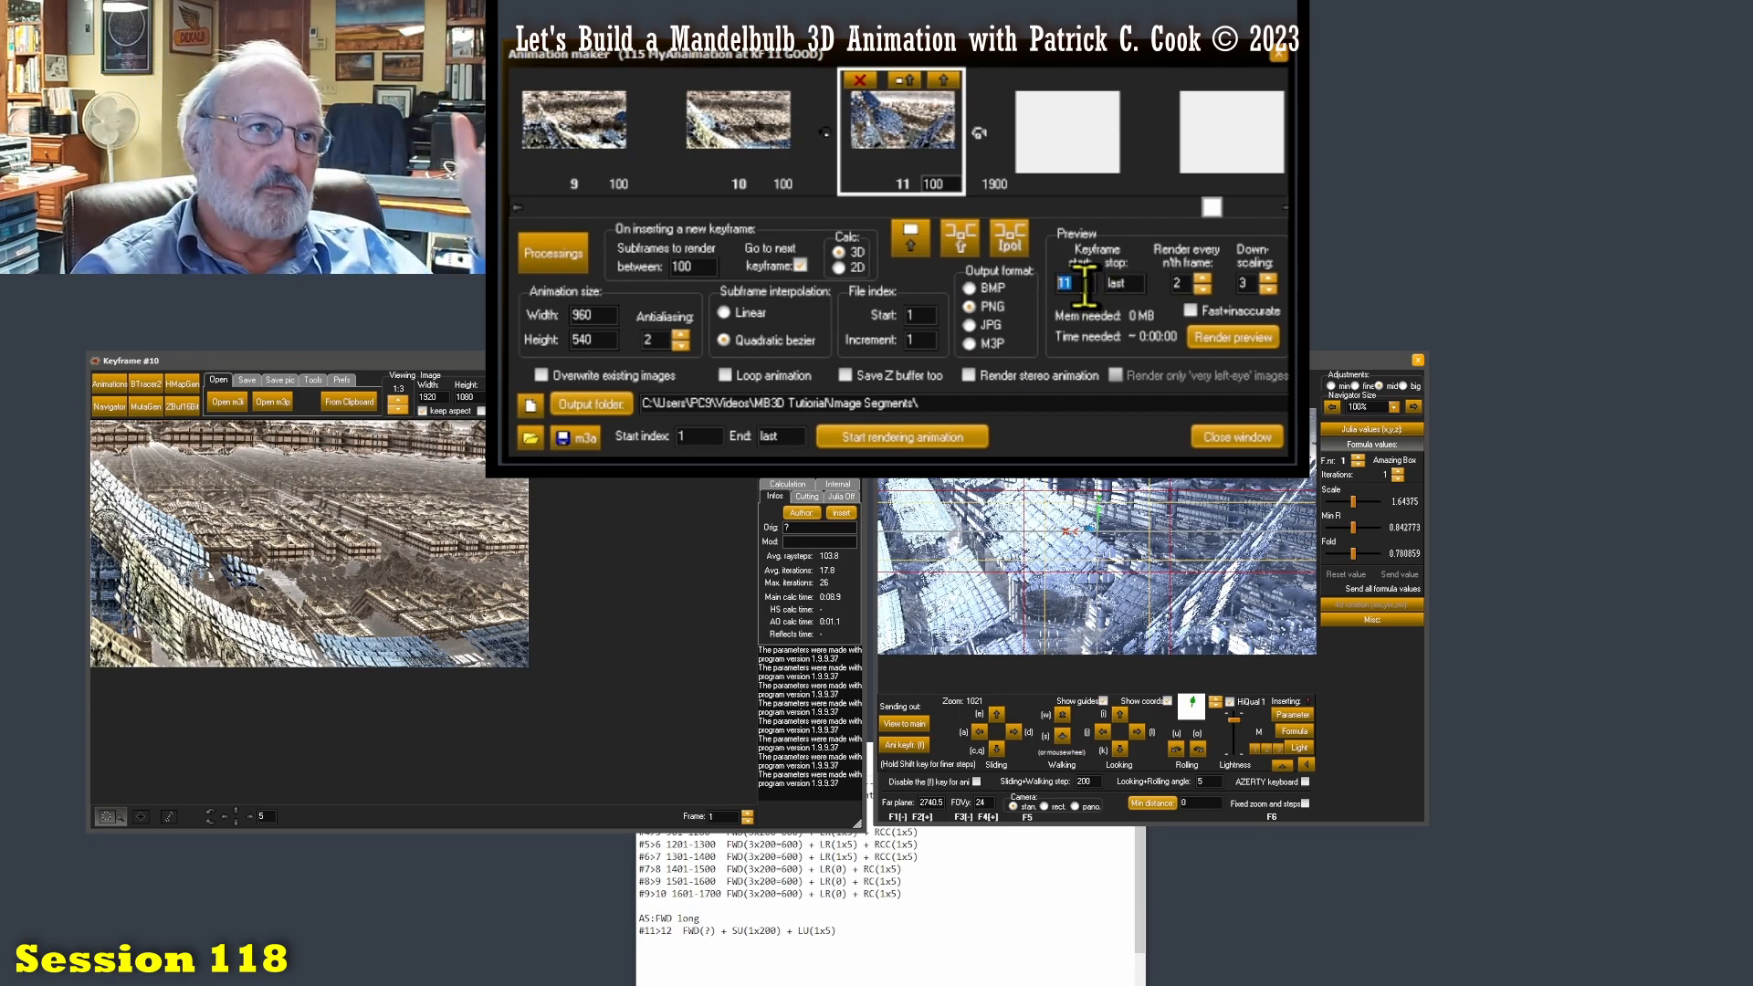
pyautogui.write('10')
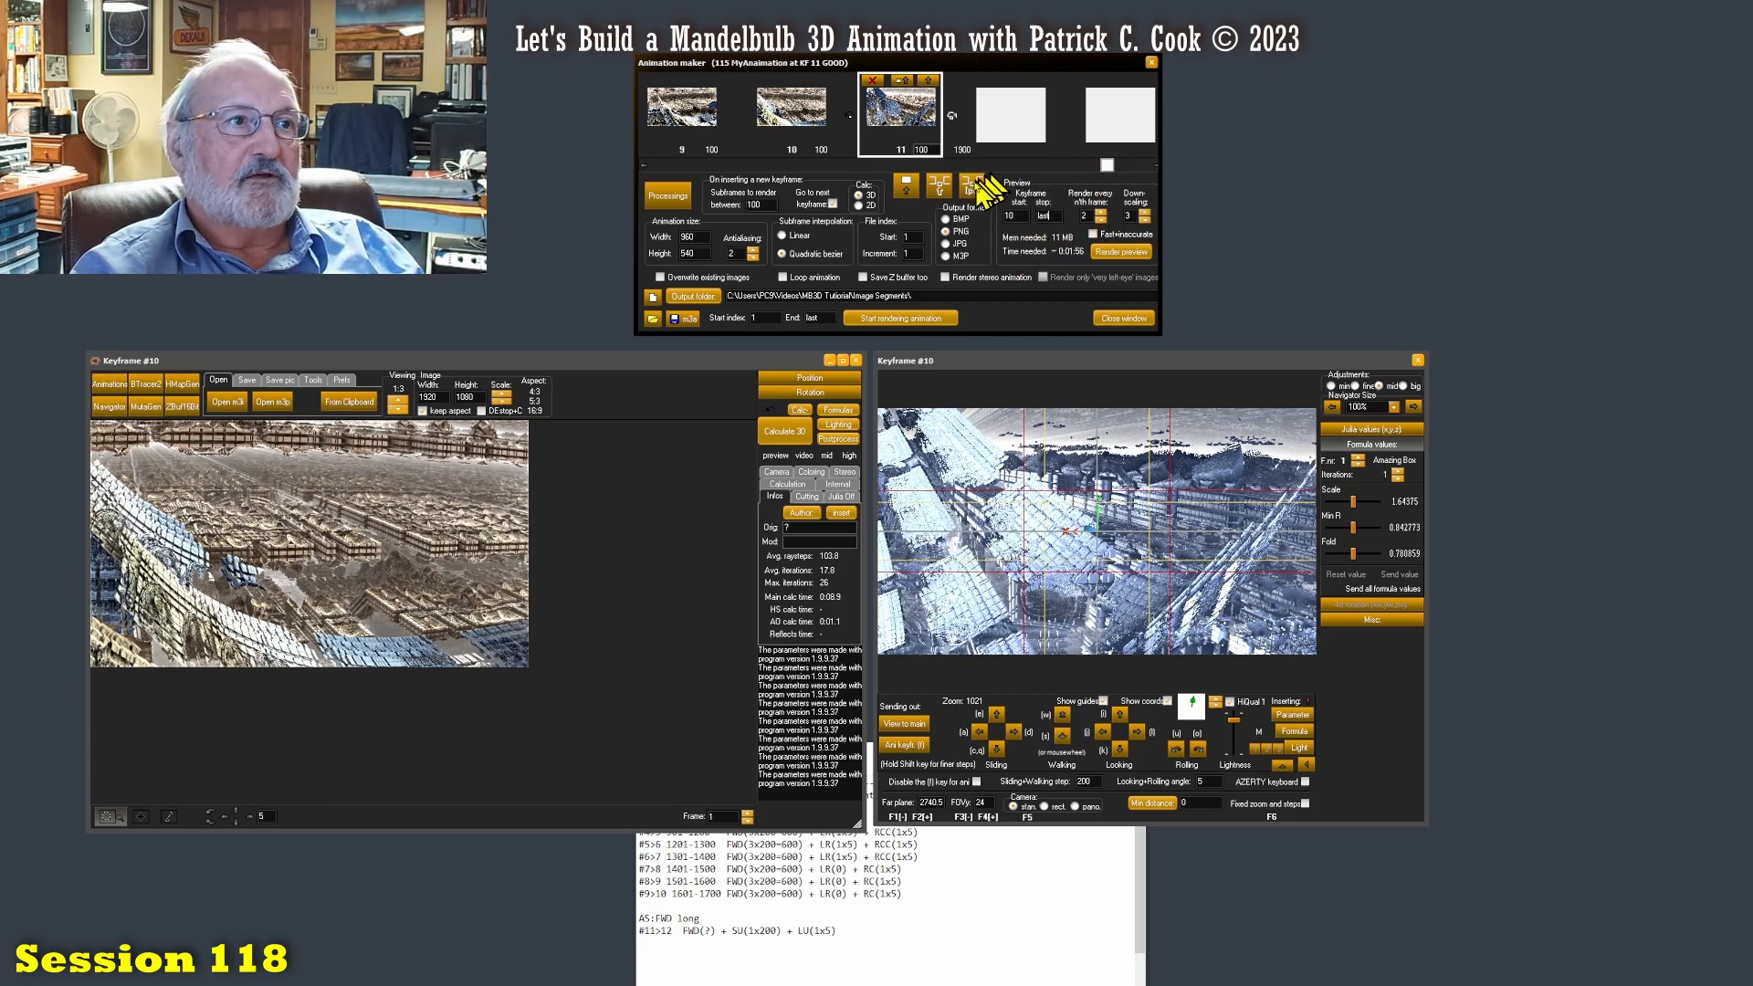
# Render the animation preview from keyframe 10 and highlight the unfilled FWD value on the #11>12 line of the notes
pyautogui.click(1120, 253)
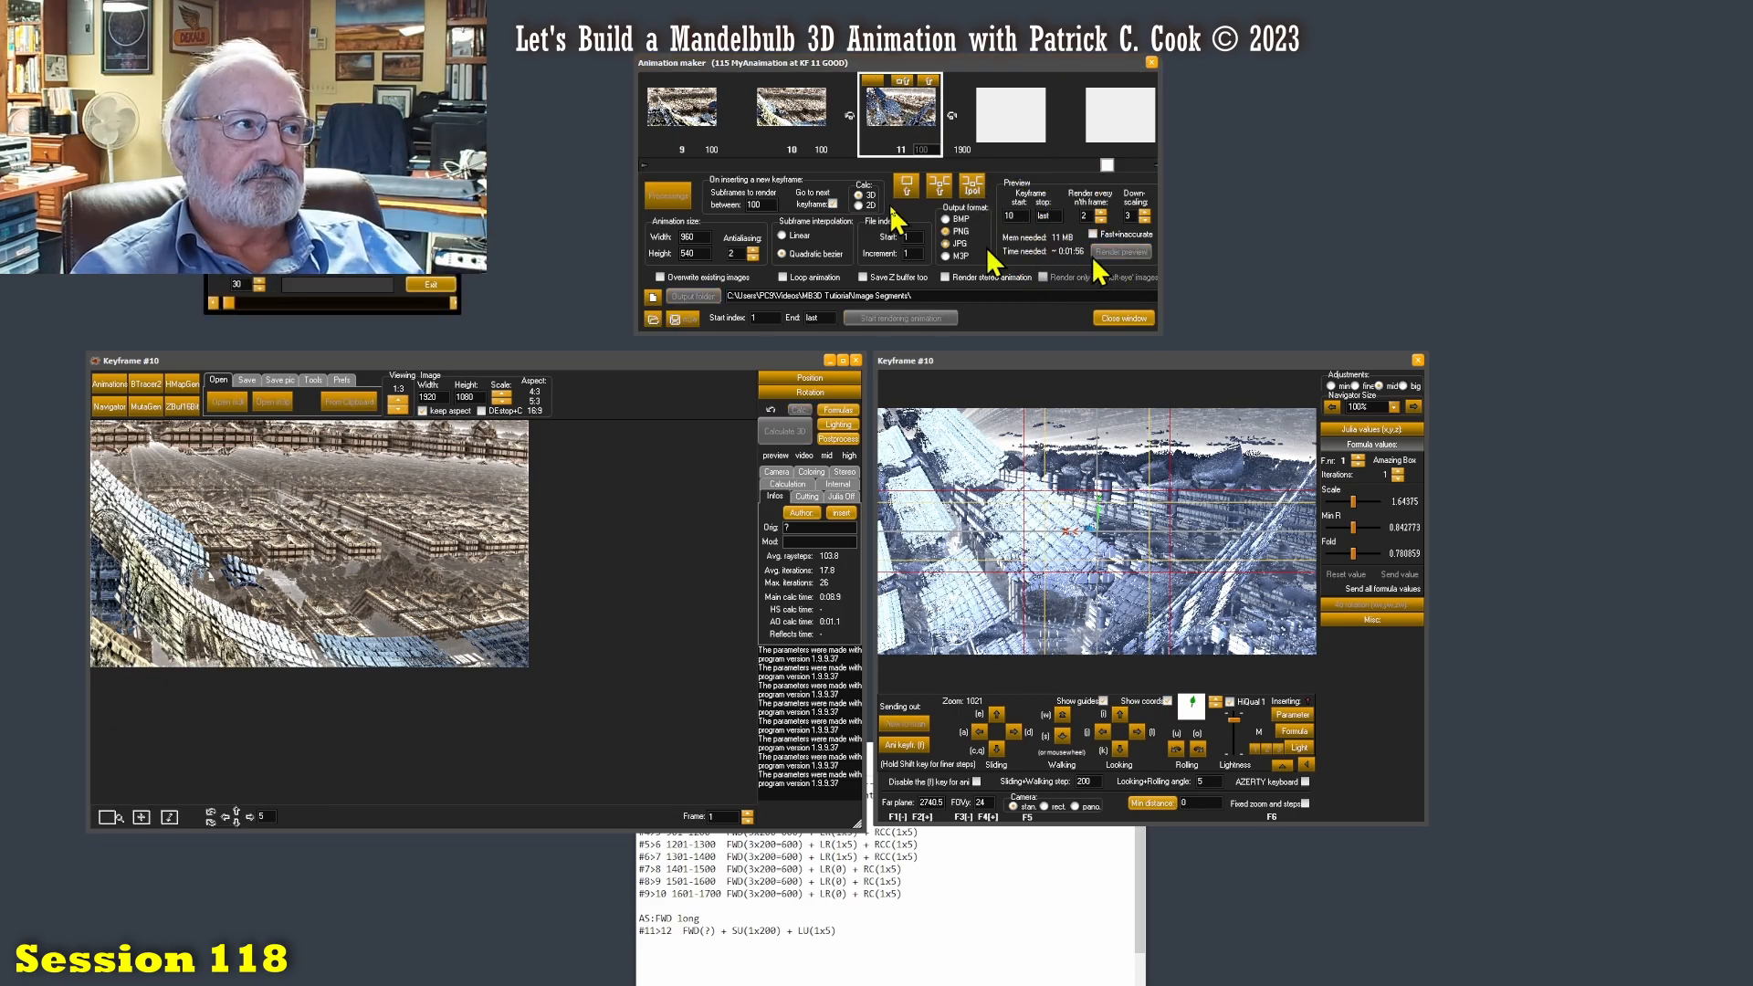
pyautogui.moveTo(509, 174); pyautogui.dragTo(908, 402)
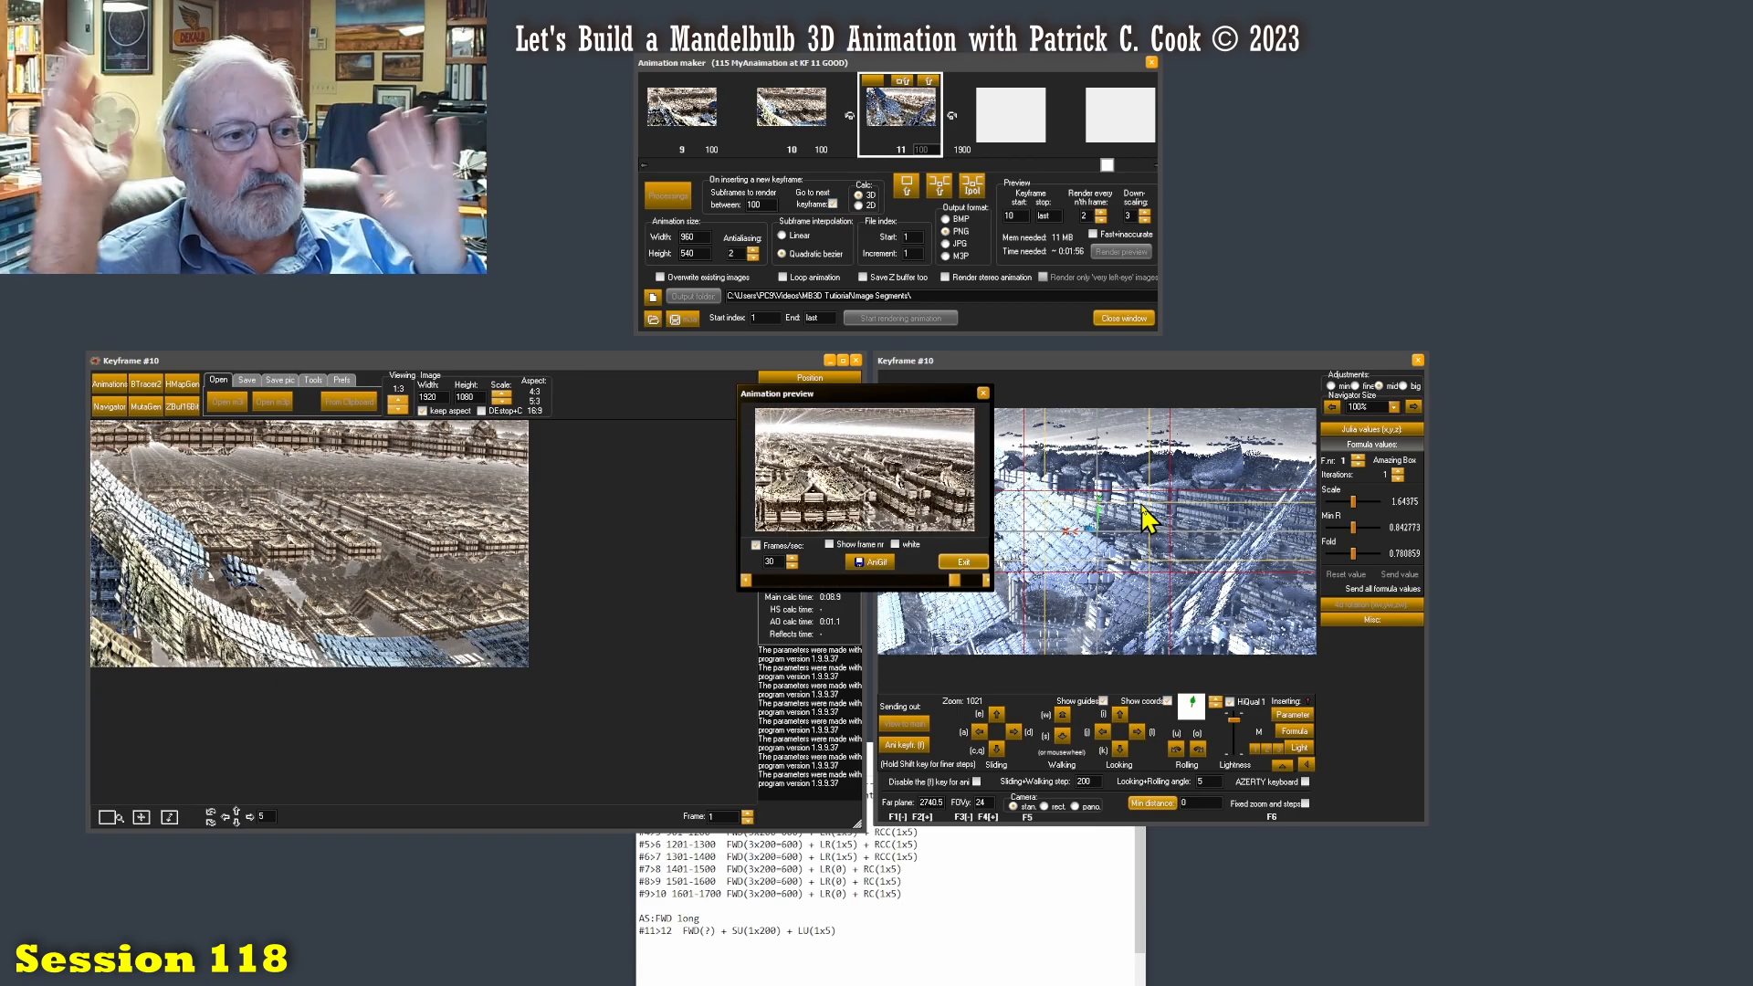
pyautogui.click(702, 931)
pyautogui.doubleClick(707, 931)
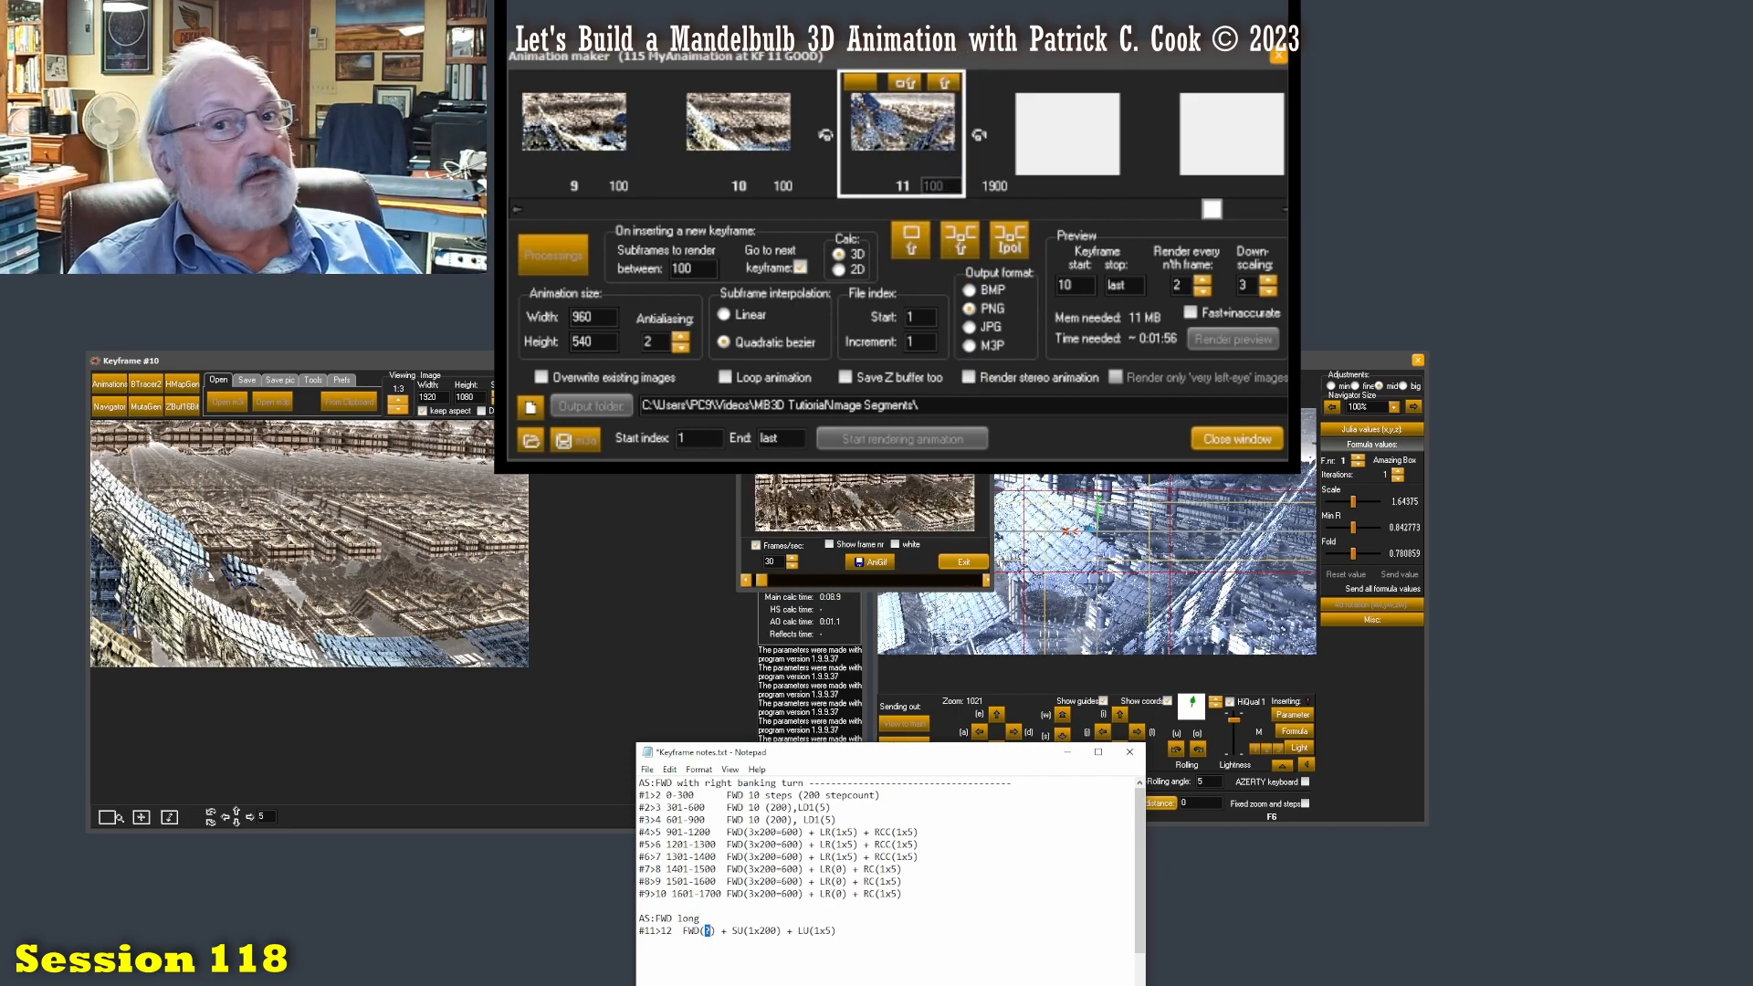
# Exit the preview and set keyframe 11's number of frames to the next keyframe to 500
pyautogui.click(965, 563)
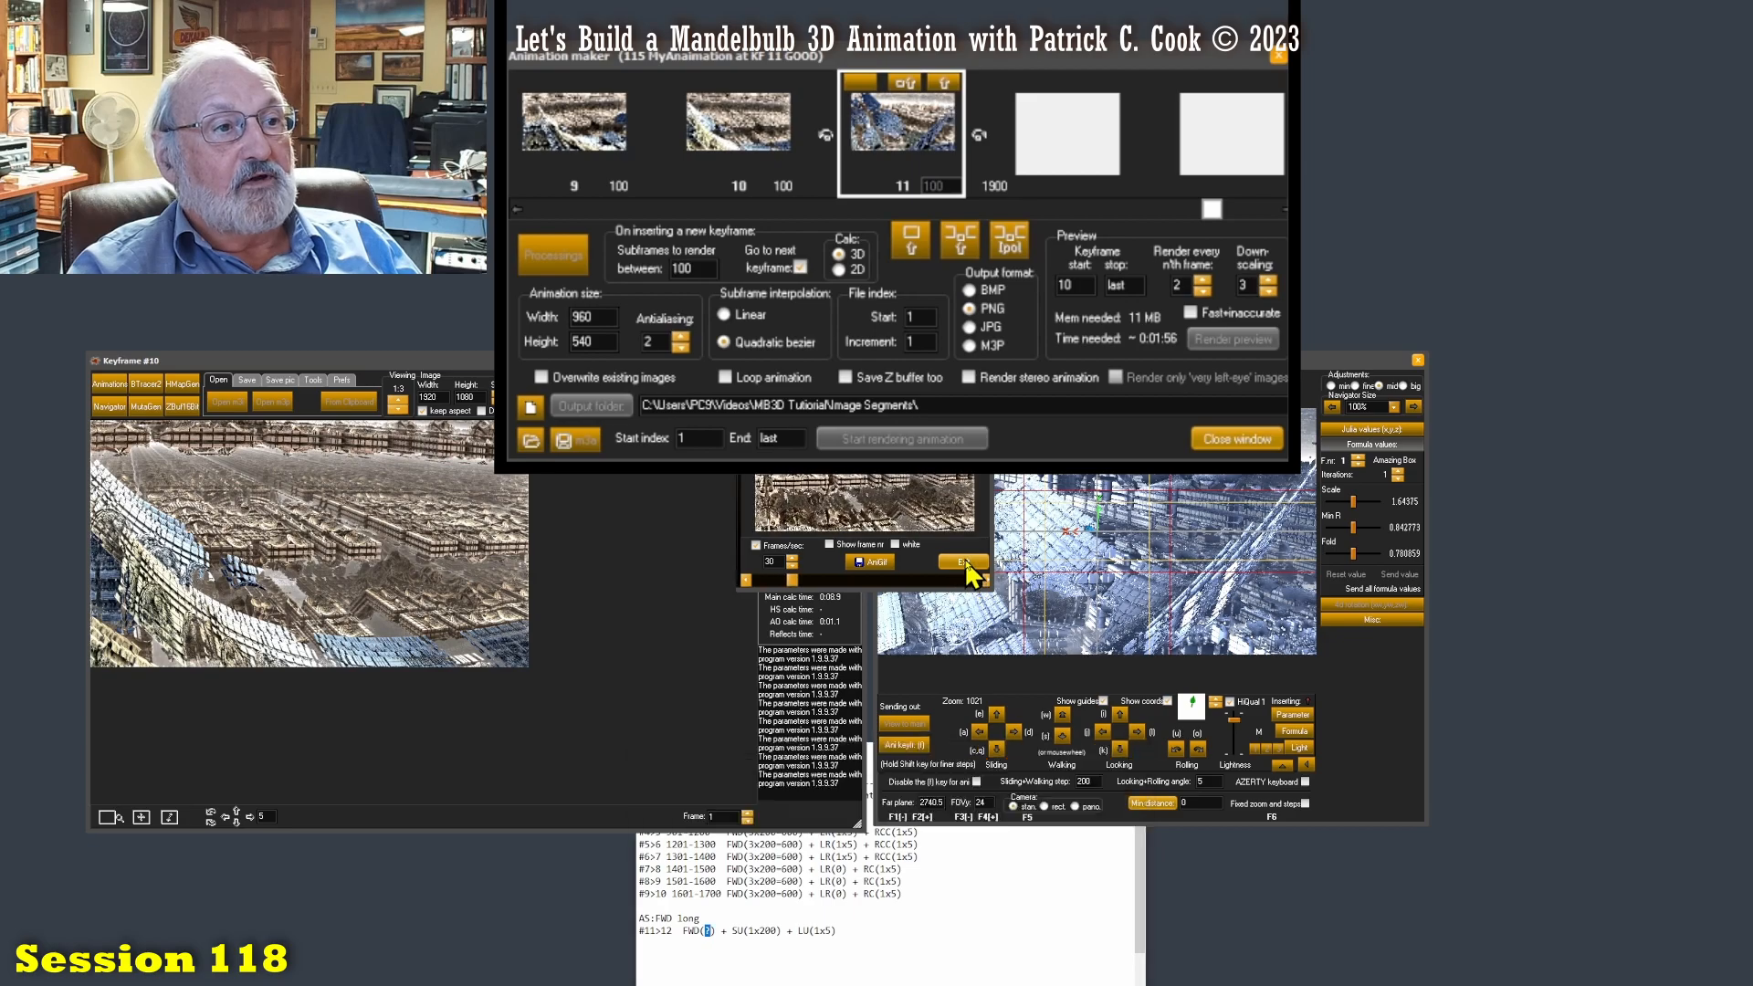
pyautogui.doubleClick(950, 186)
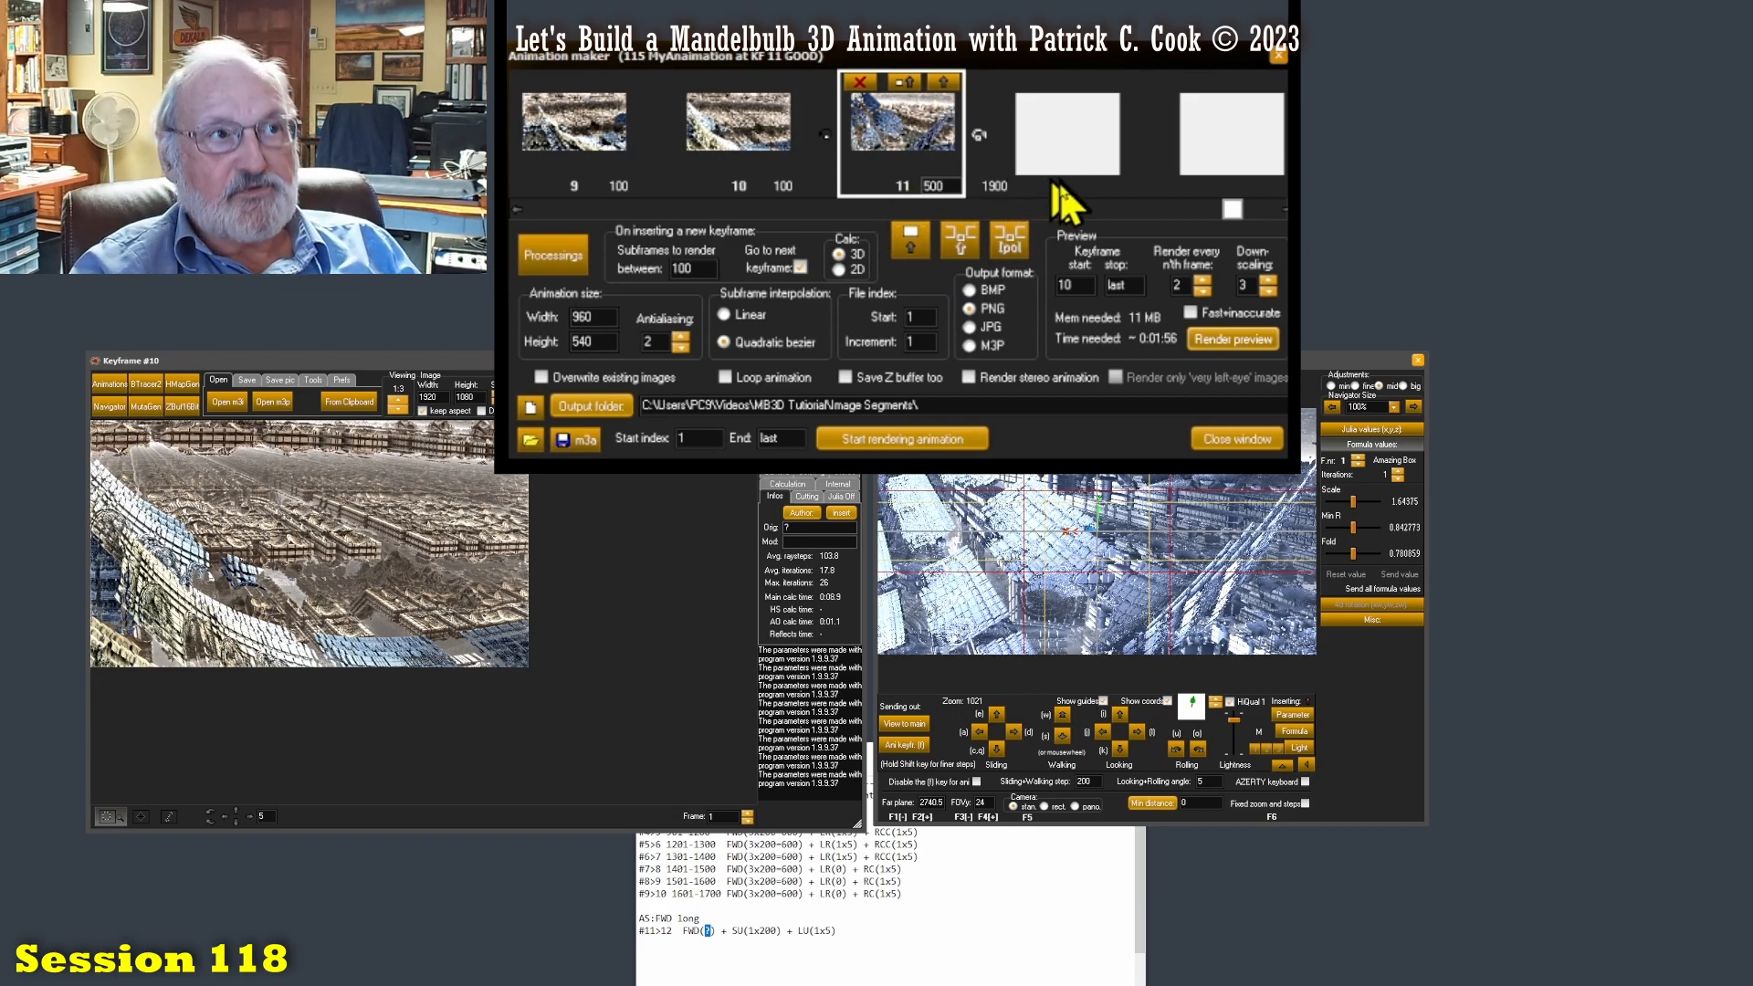
pyautogui.moveTo(1231, 211)
pyautogui.mouseDown()
pyautogui.moveTo(1268, 211)
pyautogui.moveTo(1204, 211)
pyautogui.mouseUp()
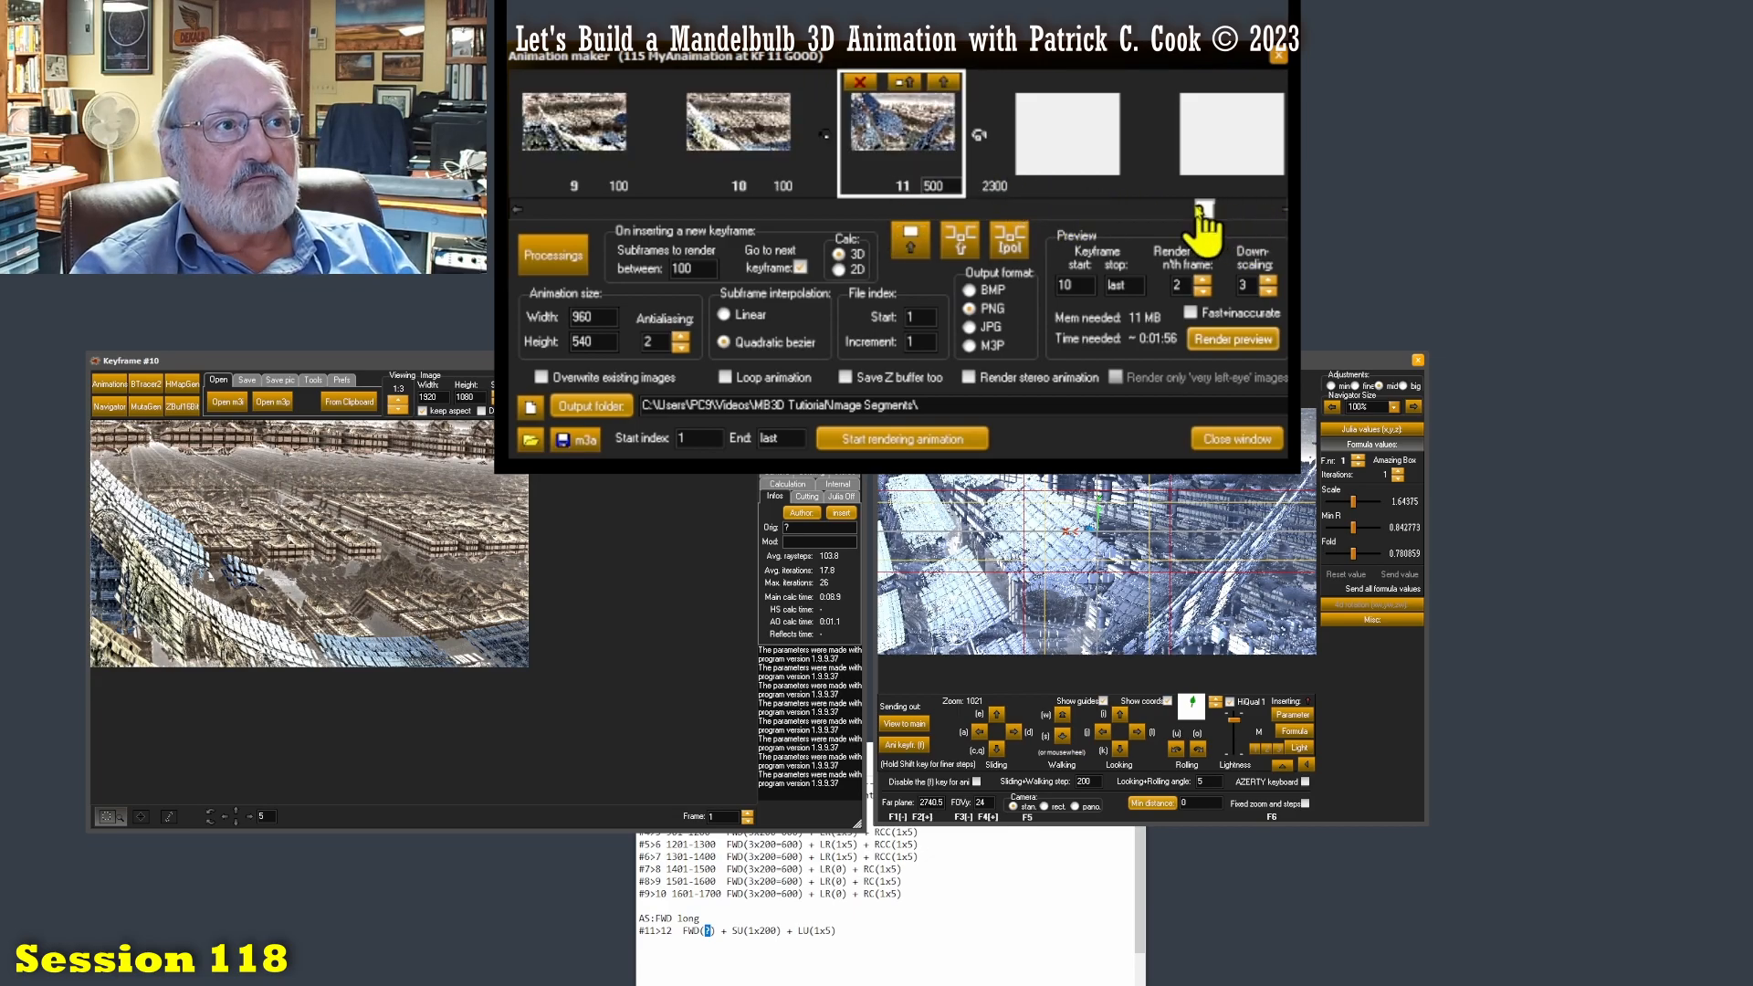
pyautogui.doubleClick(932, 183)
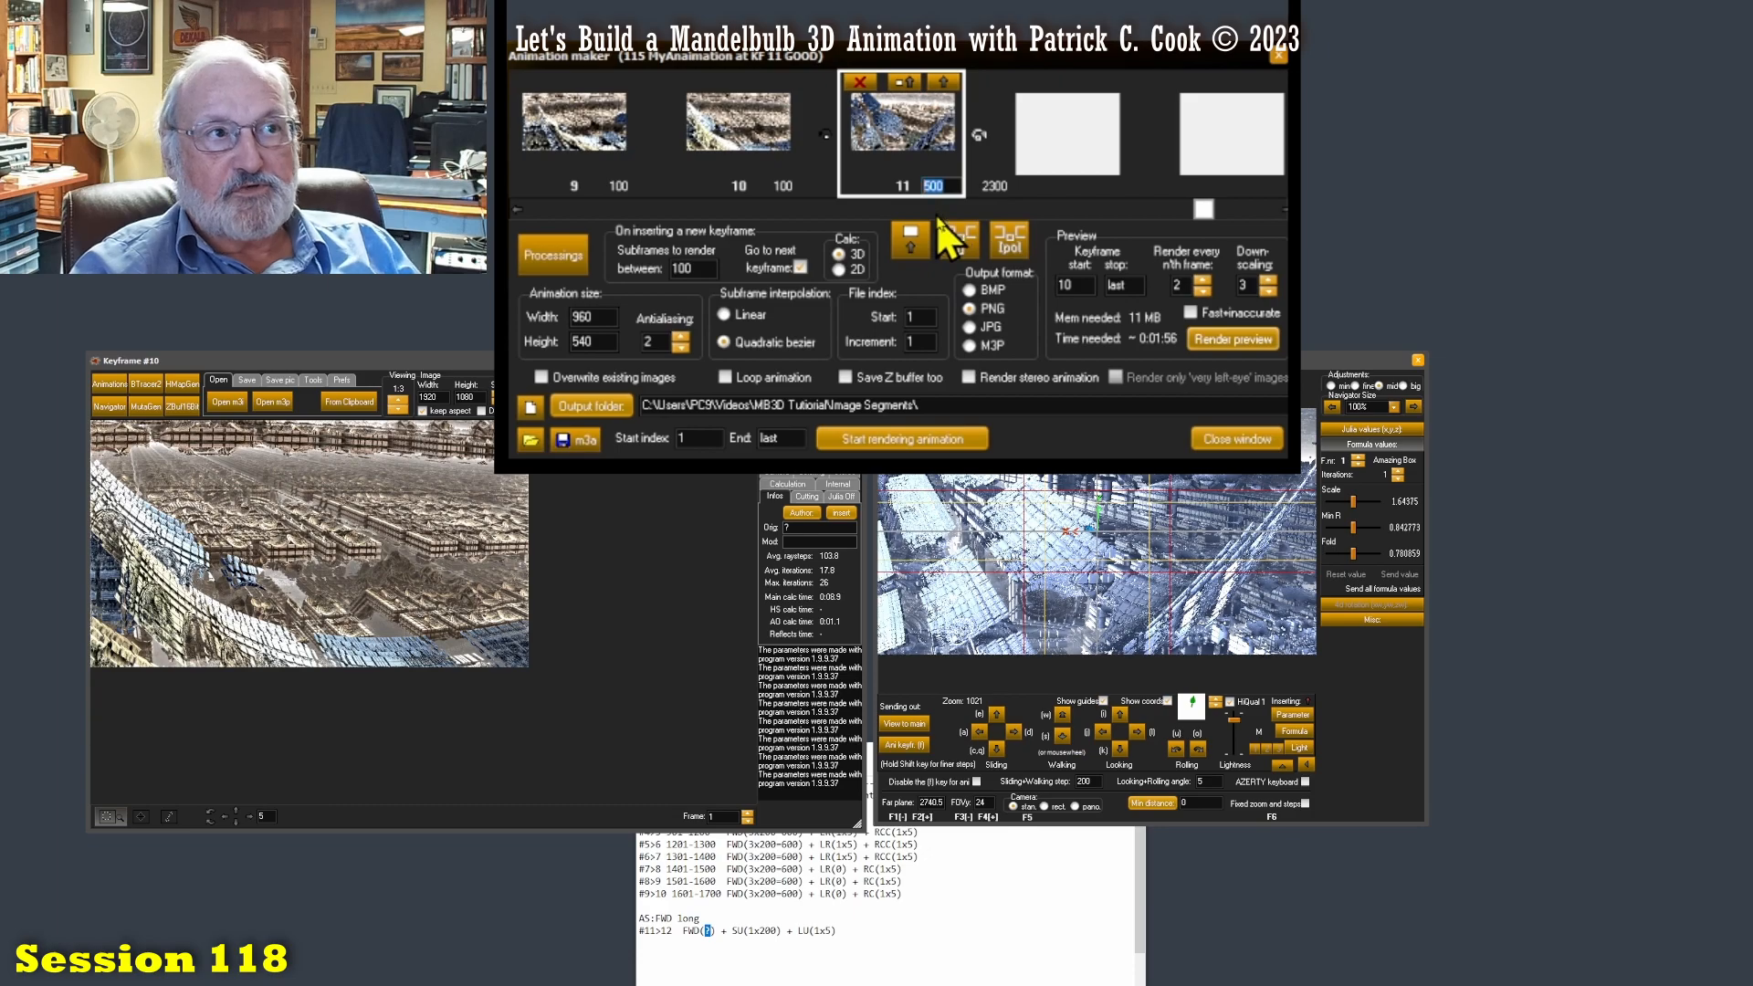
# Preview the animation again from keyframe 10 and highlight the #1>2 to #9>10 lines in the keyframe notes
pyautogui.click(1073, 285)
pyautogui.doubleClick(1072, 285)
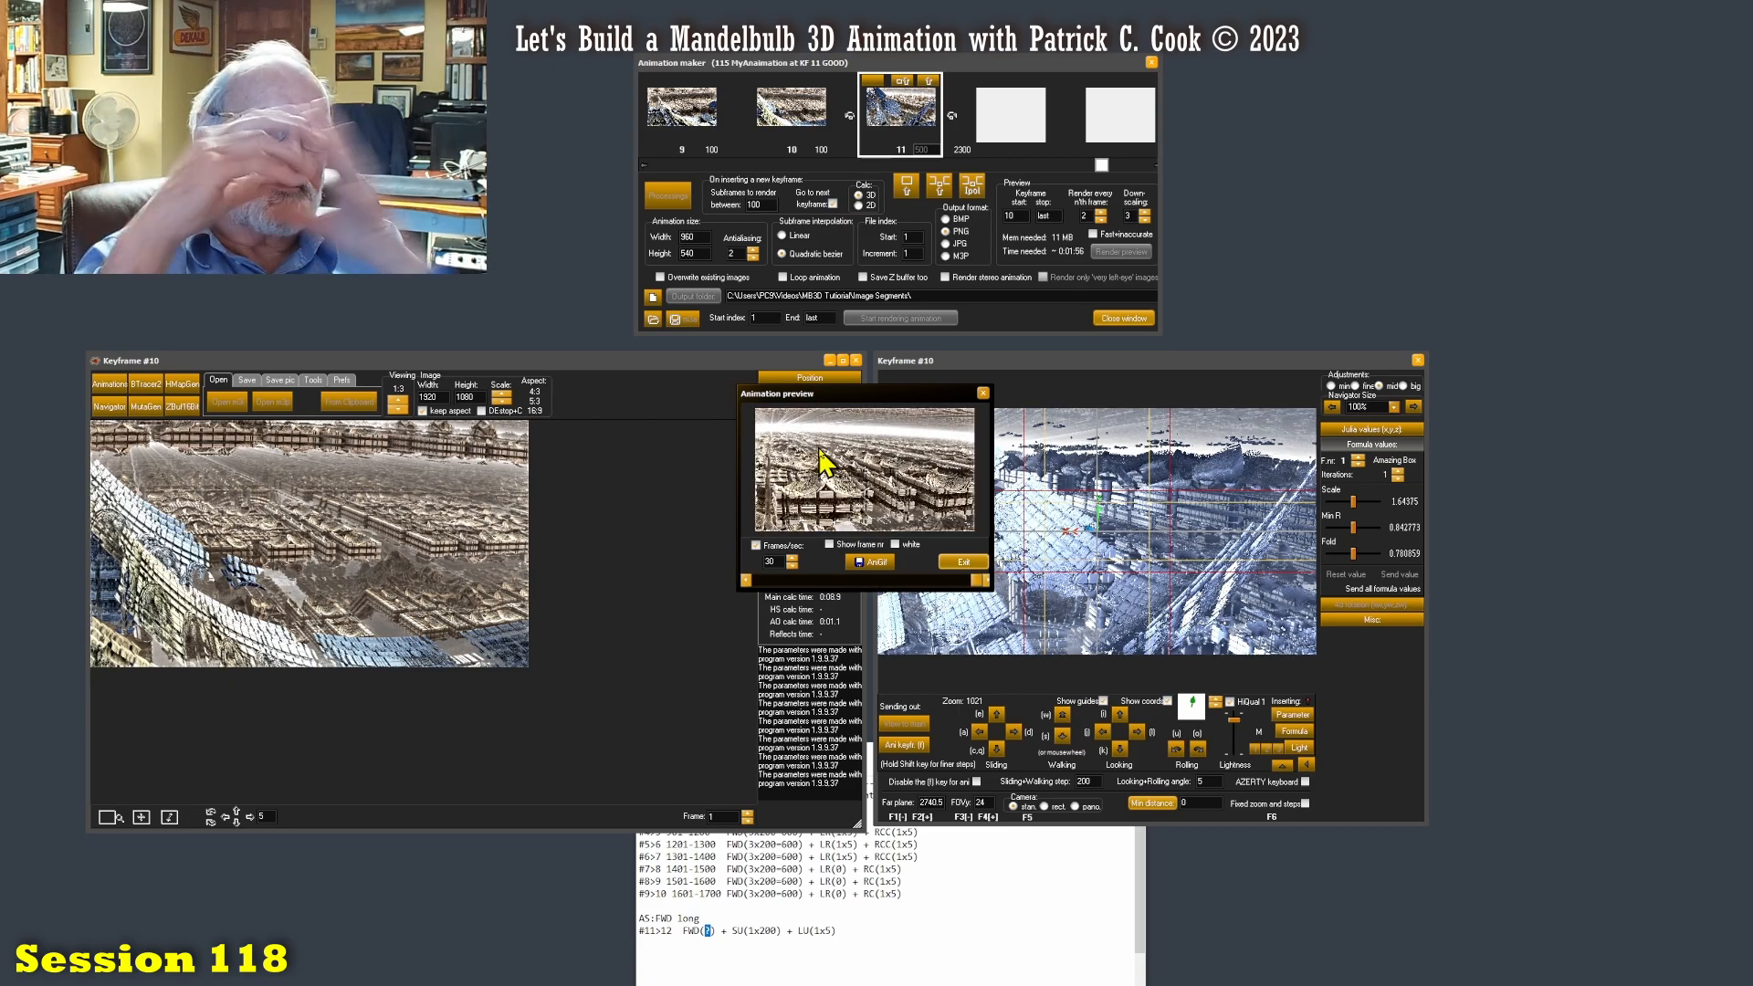
pyautogui.click(954, 926)
pyautogui.moveTo(923, 899); pyautogui.dragTo(535, 829)
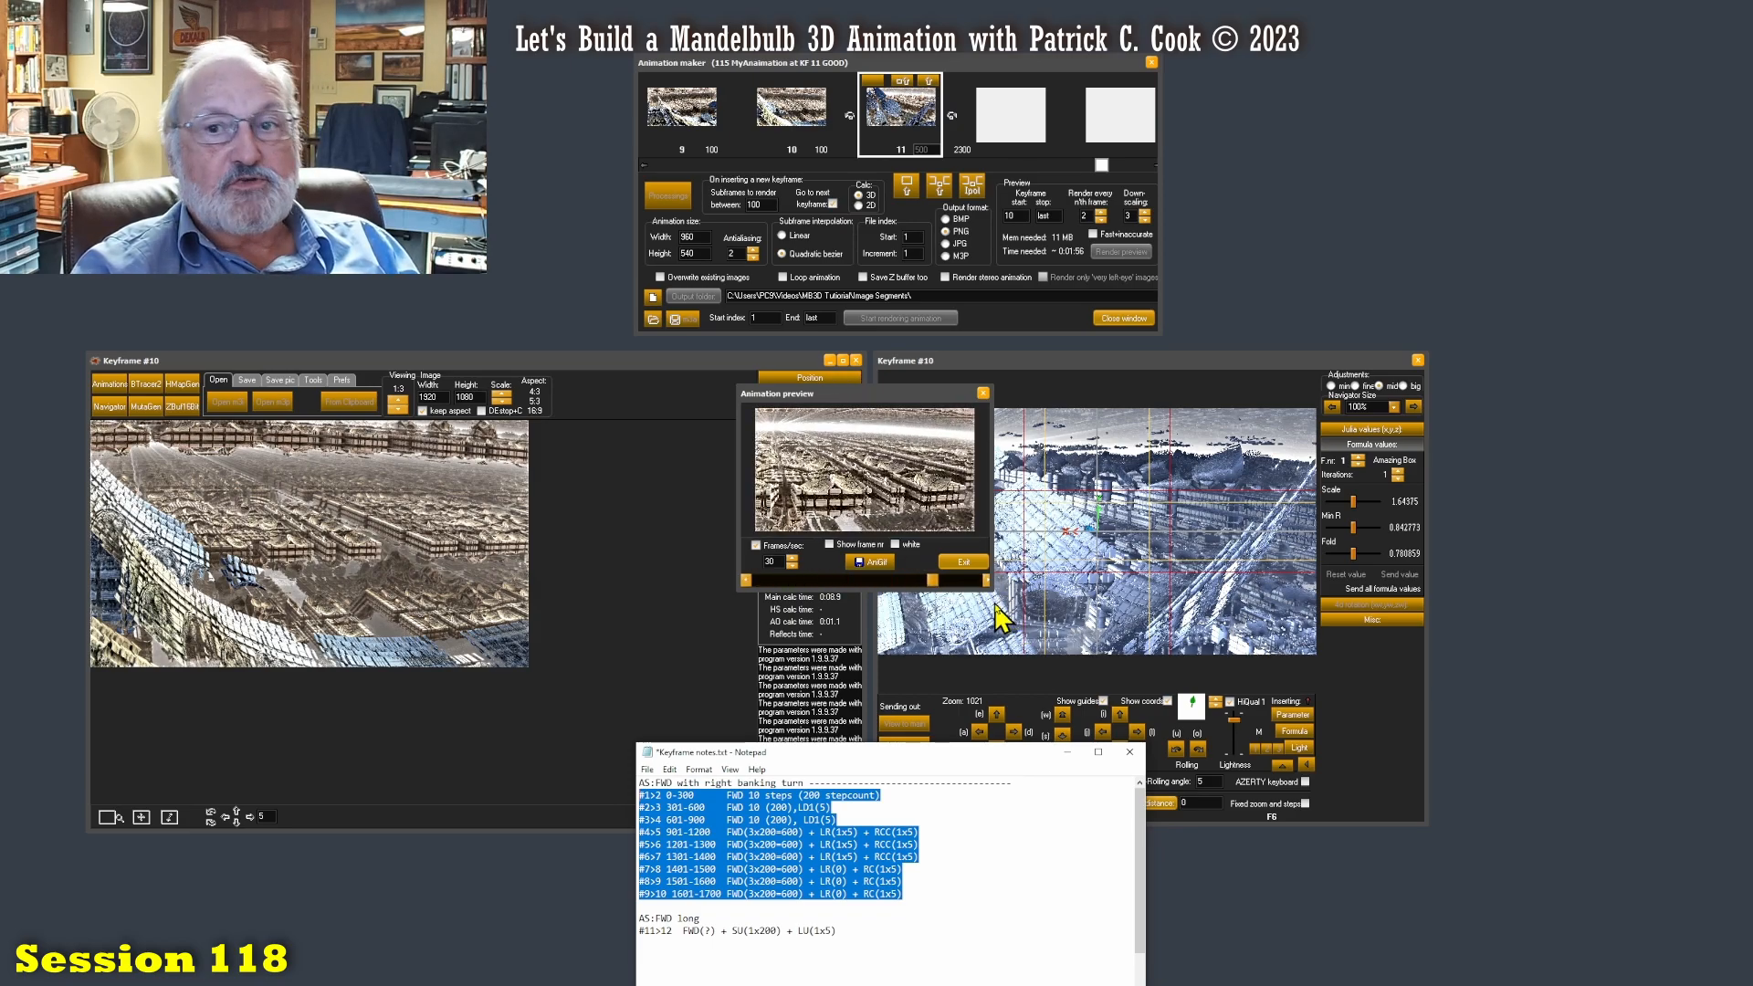
# Exit the preview, set keyframe 11's number of frames to the next keyframe to 1000, and render a new preview
pyautogui.click(965, 562)
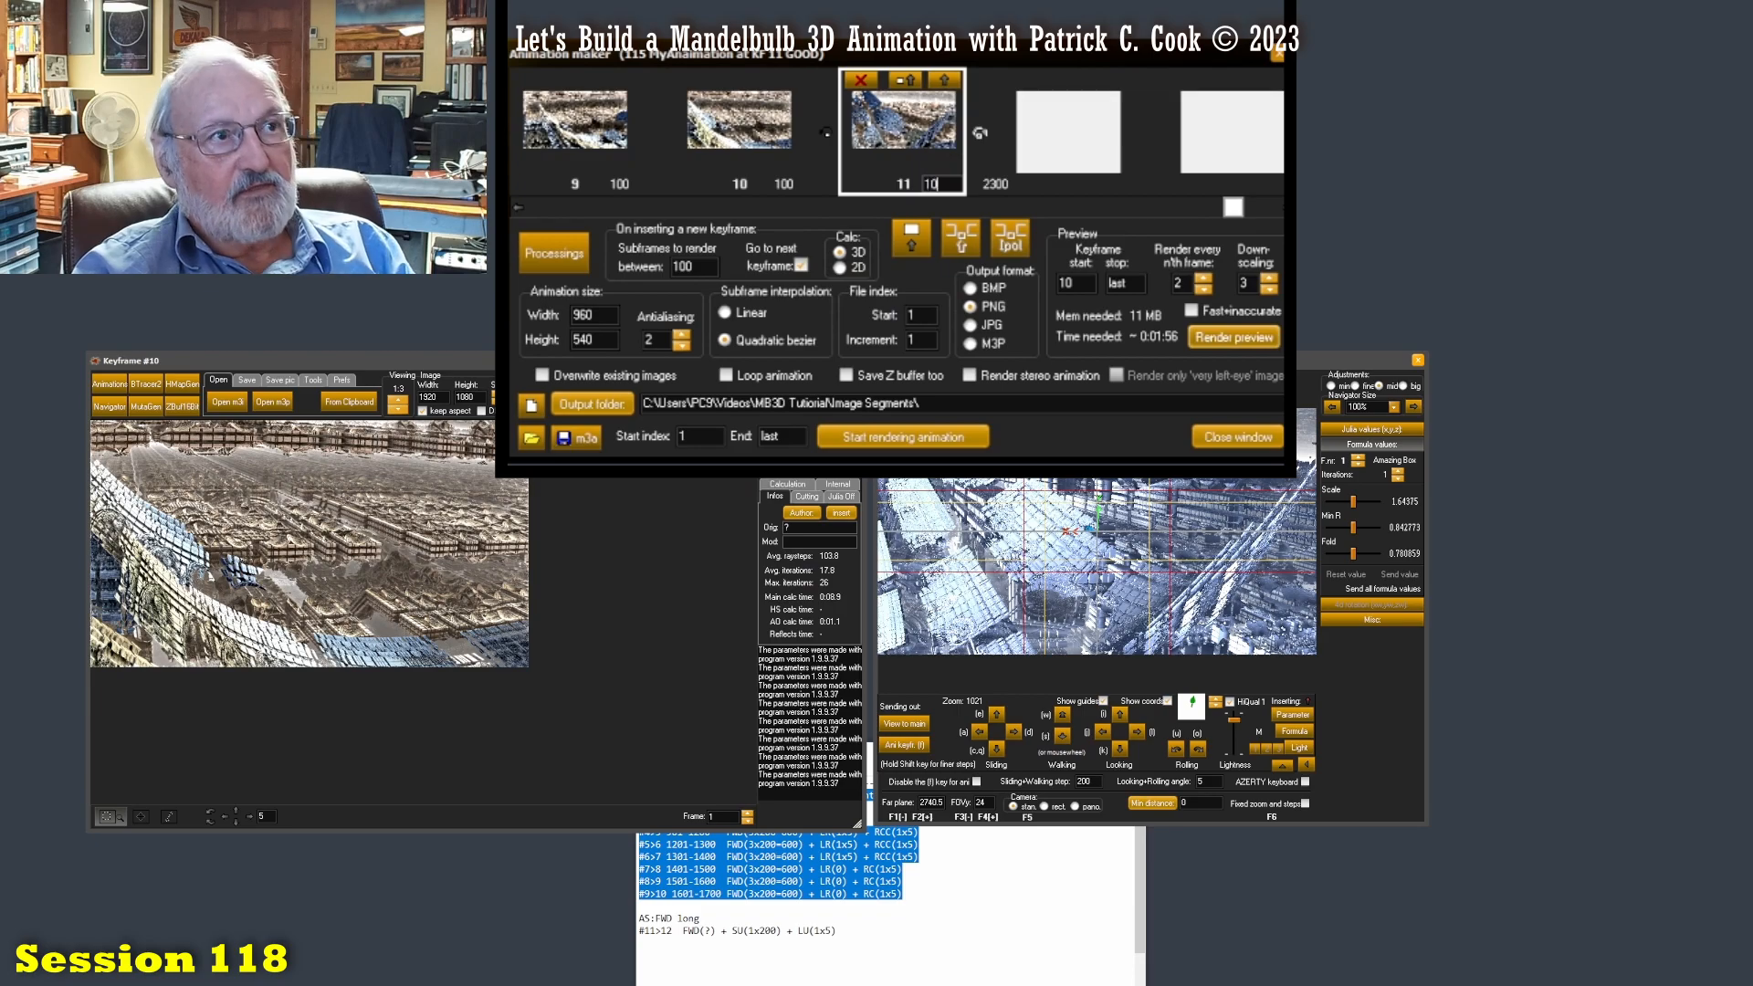
pyautogui.moveTo(1238, 210); pyautogui.dragTo(1192, 210)
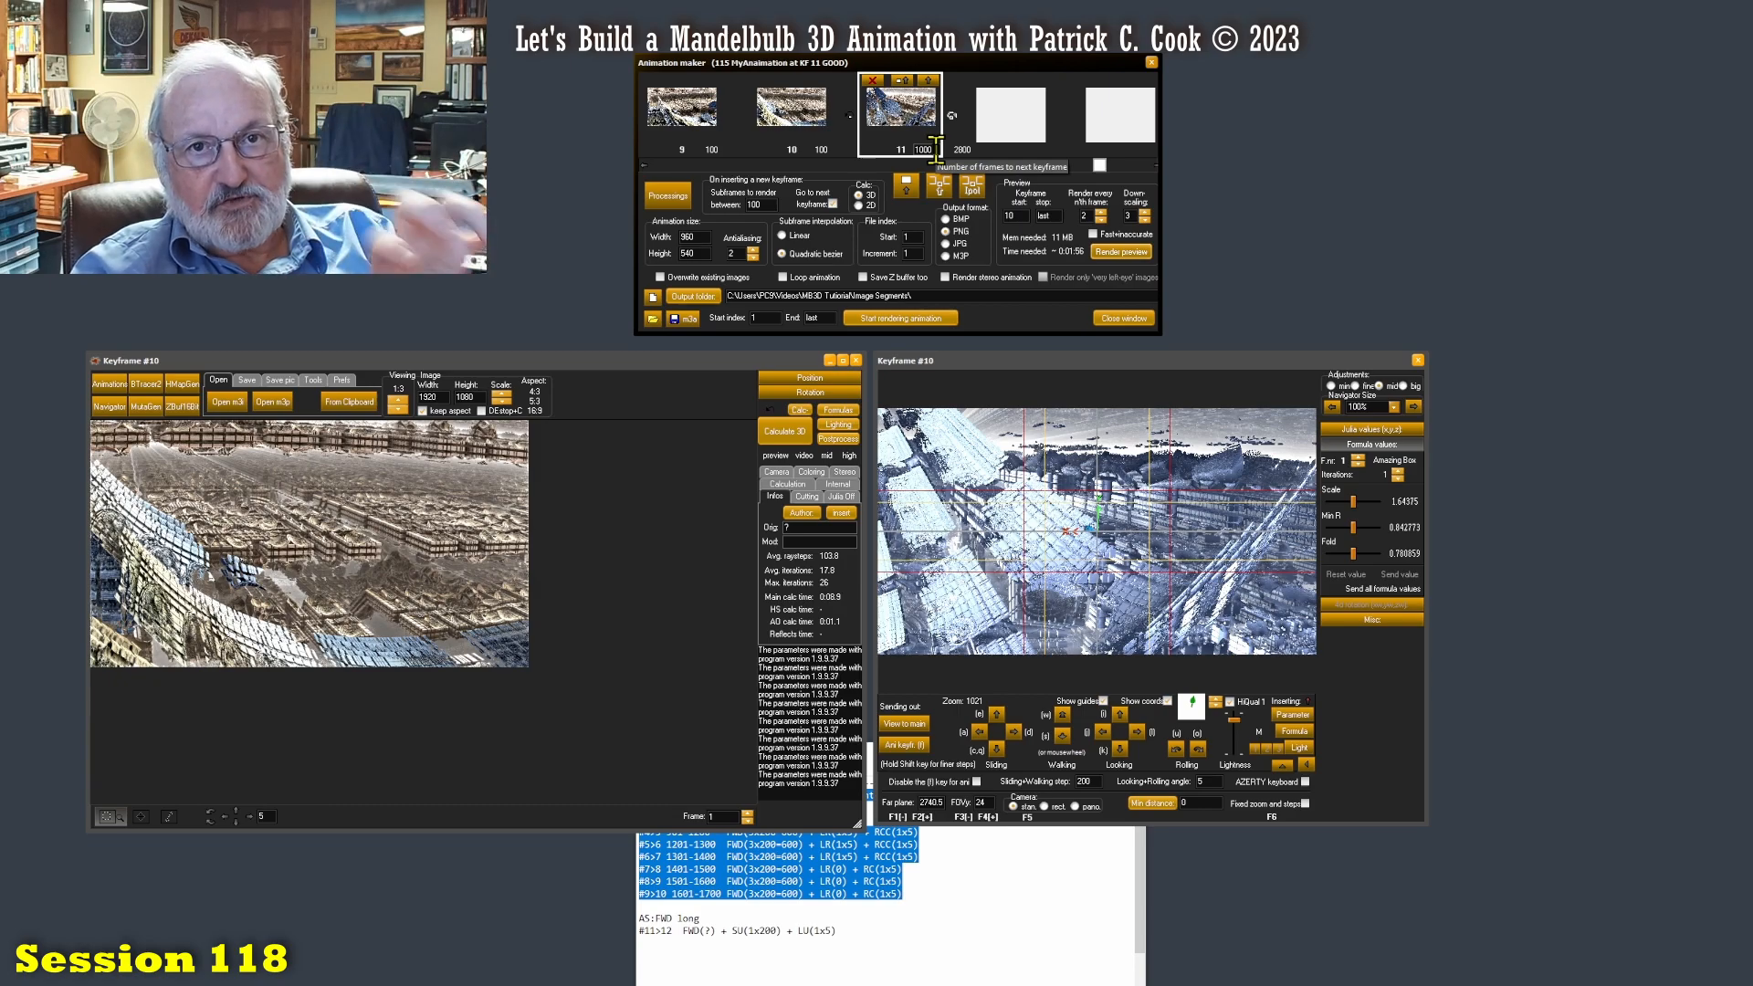
pyautogui.click(1122, 251)
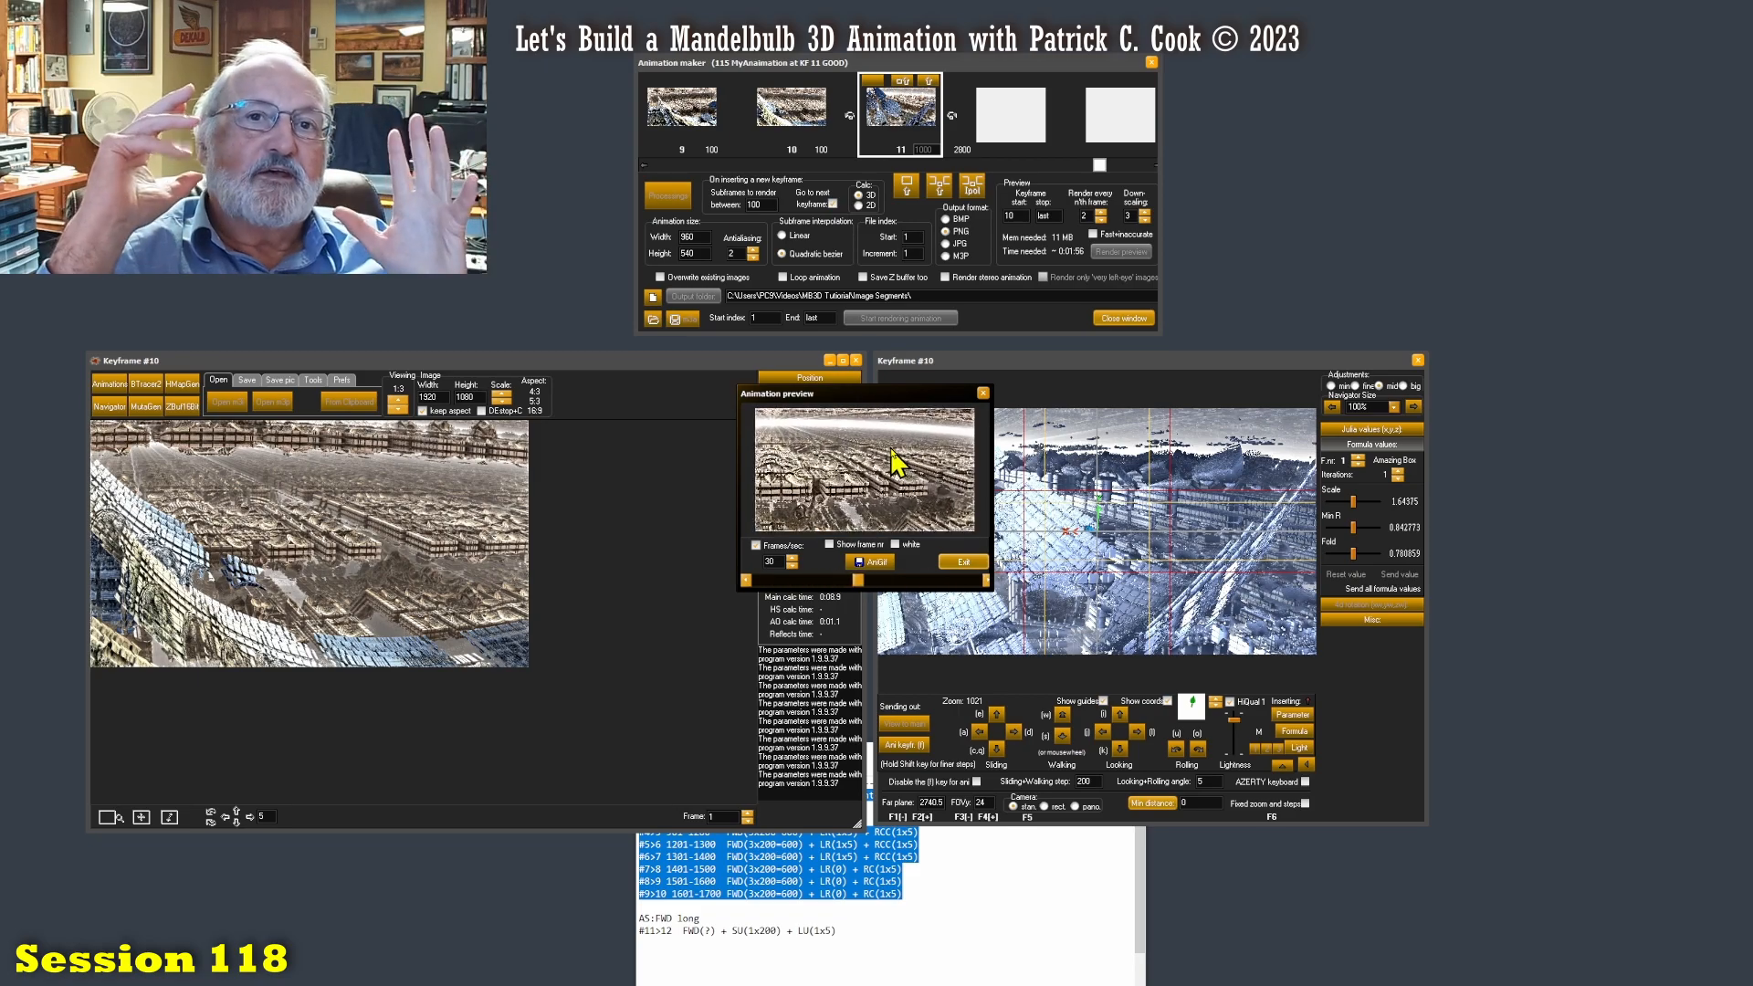
# Compare the #11>12 entry with the #1>2 to #9>10 lines in the keyframe notes by highlighting them while the preview plays
pyautogui.click(959, 913)
pyautogui.moveTo(648, 833); pyautogui.dragTo(598, 796)
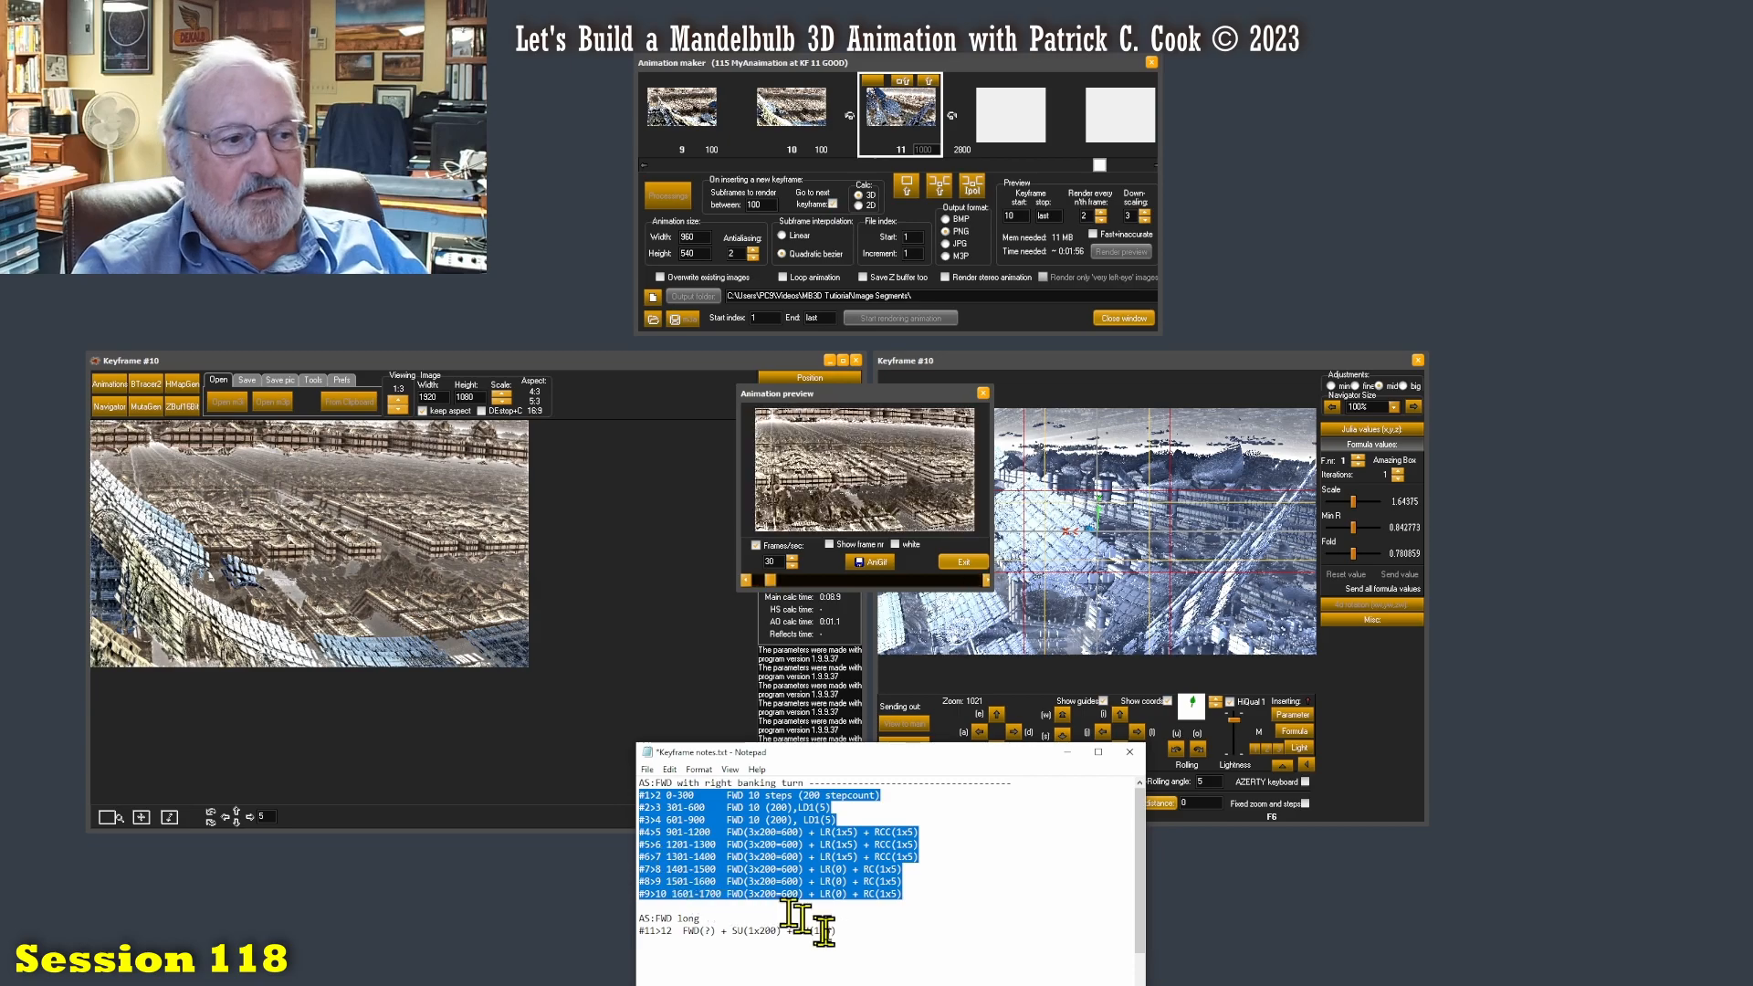
pyautogui.moveTo(850, 932); pyautogui.dragTo(619, 931)
pyautogui.moveTo(918, 894); pyautogui.dragTo(567, 796)
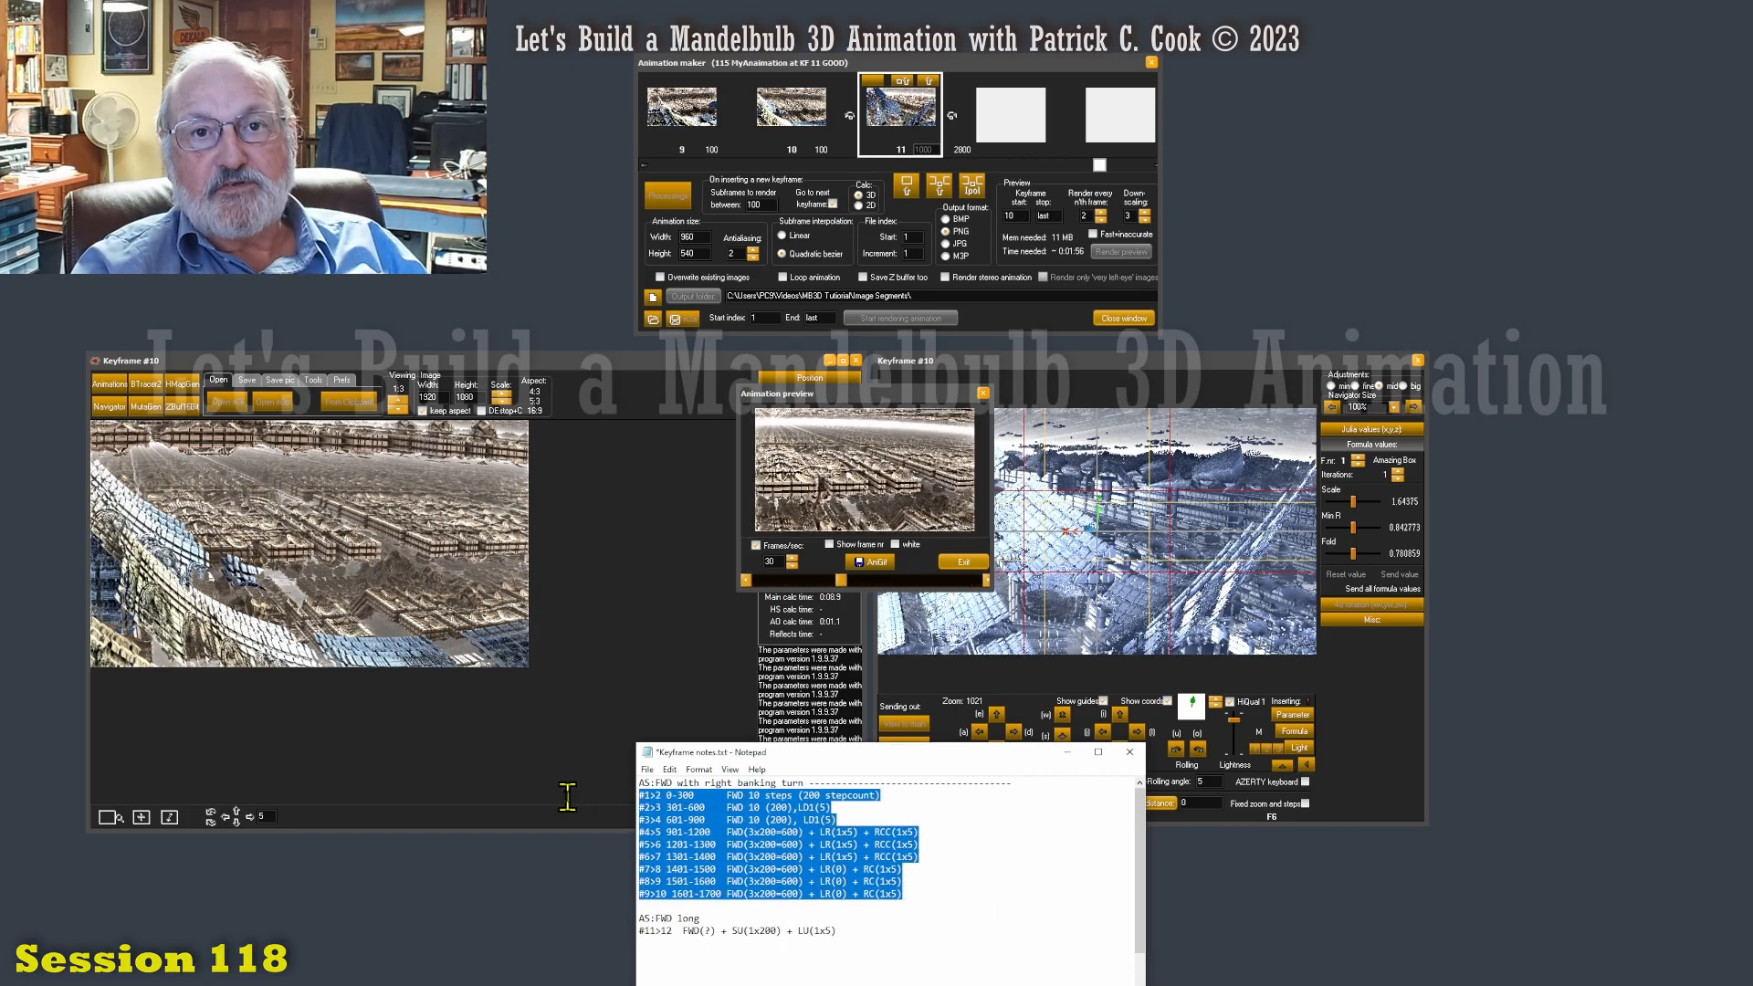
pyautogui.click(945, 804)
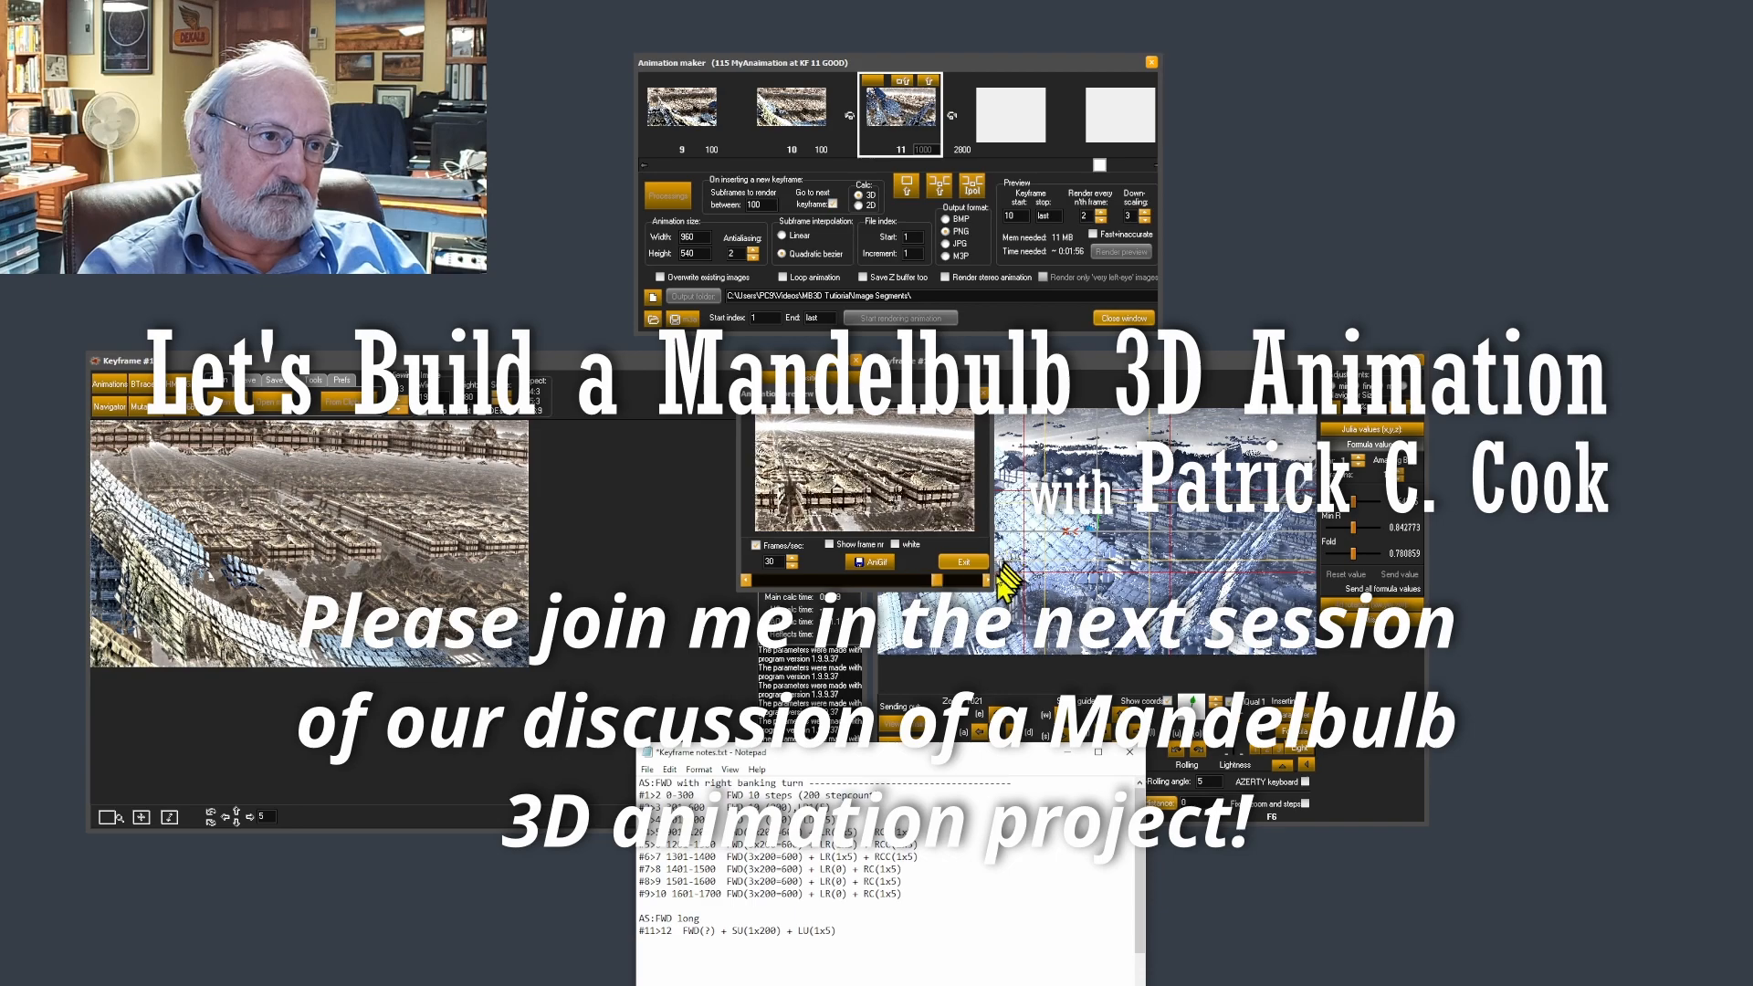
# Exit the preview and set keyframe 11's frame count back to 500
pyautogui.click(970, 566)
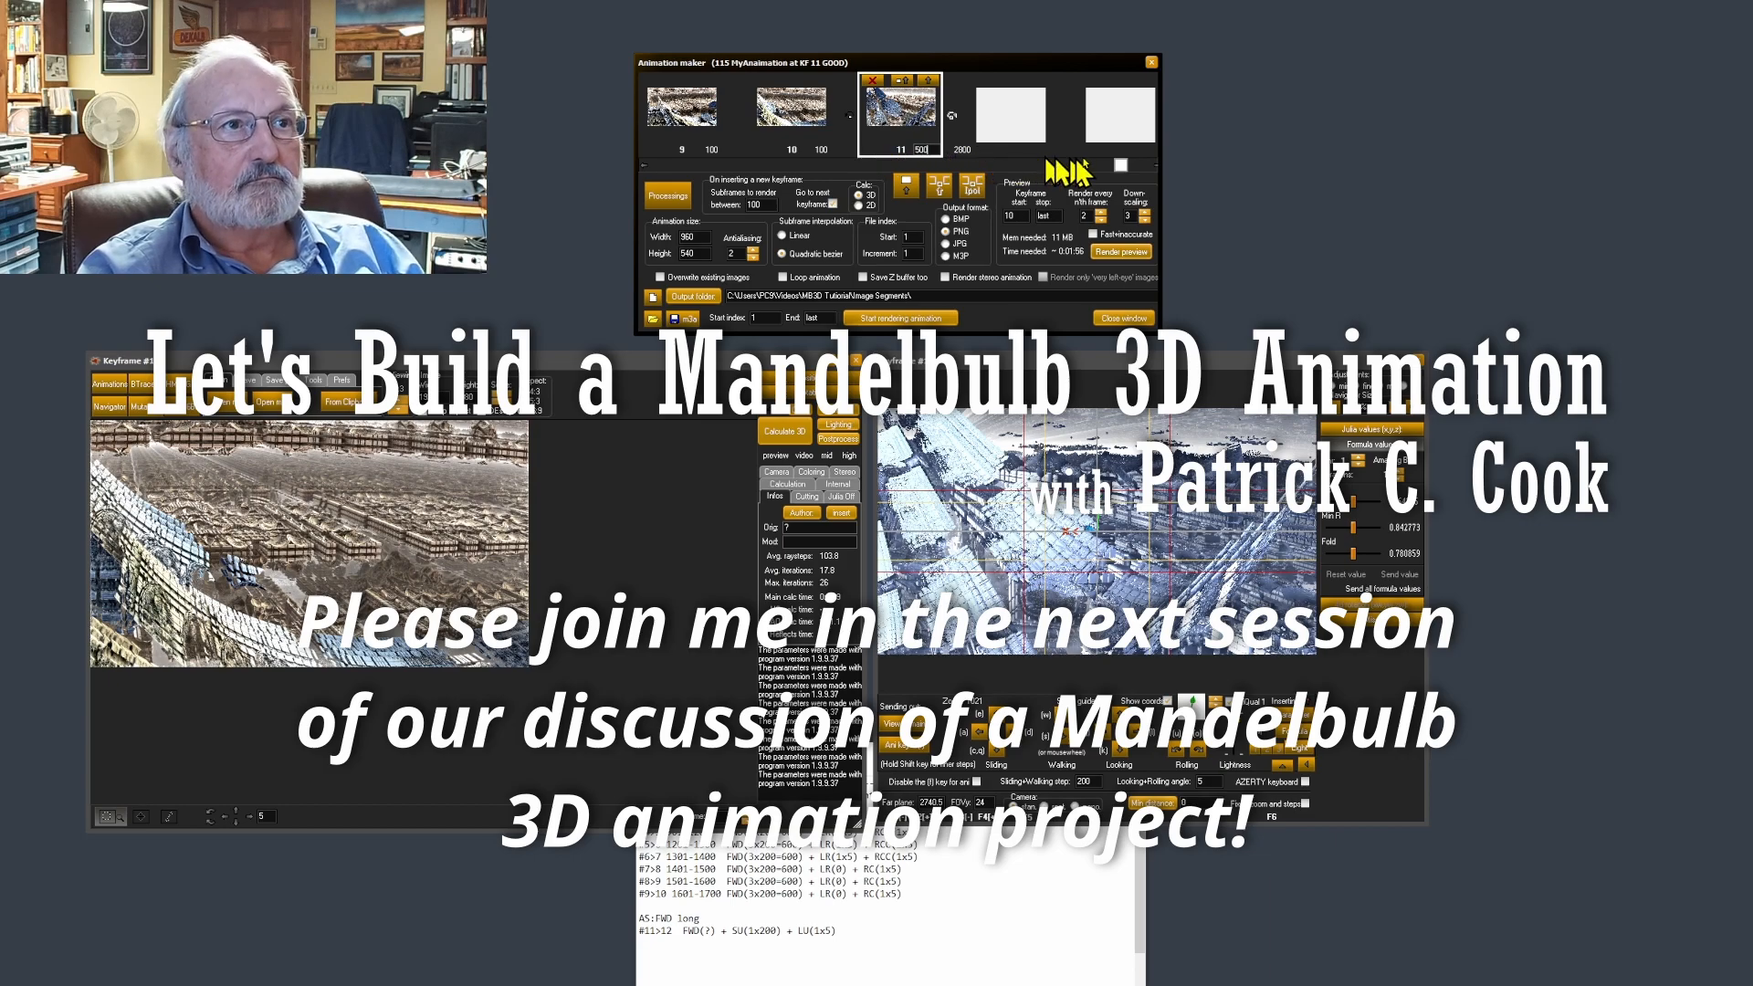
pyautogui.moveTo(1121, 166); pyautogui.dragTo(1095, 166)
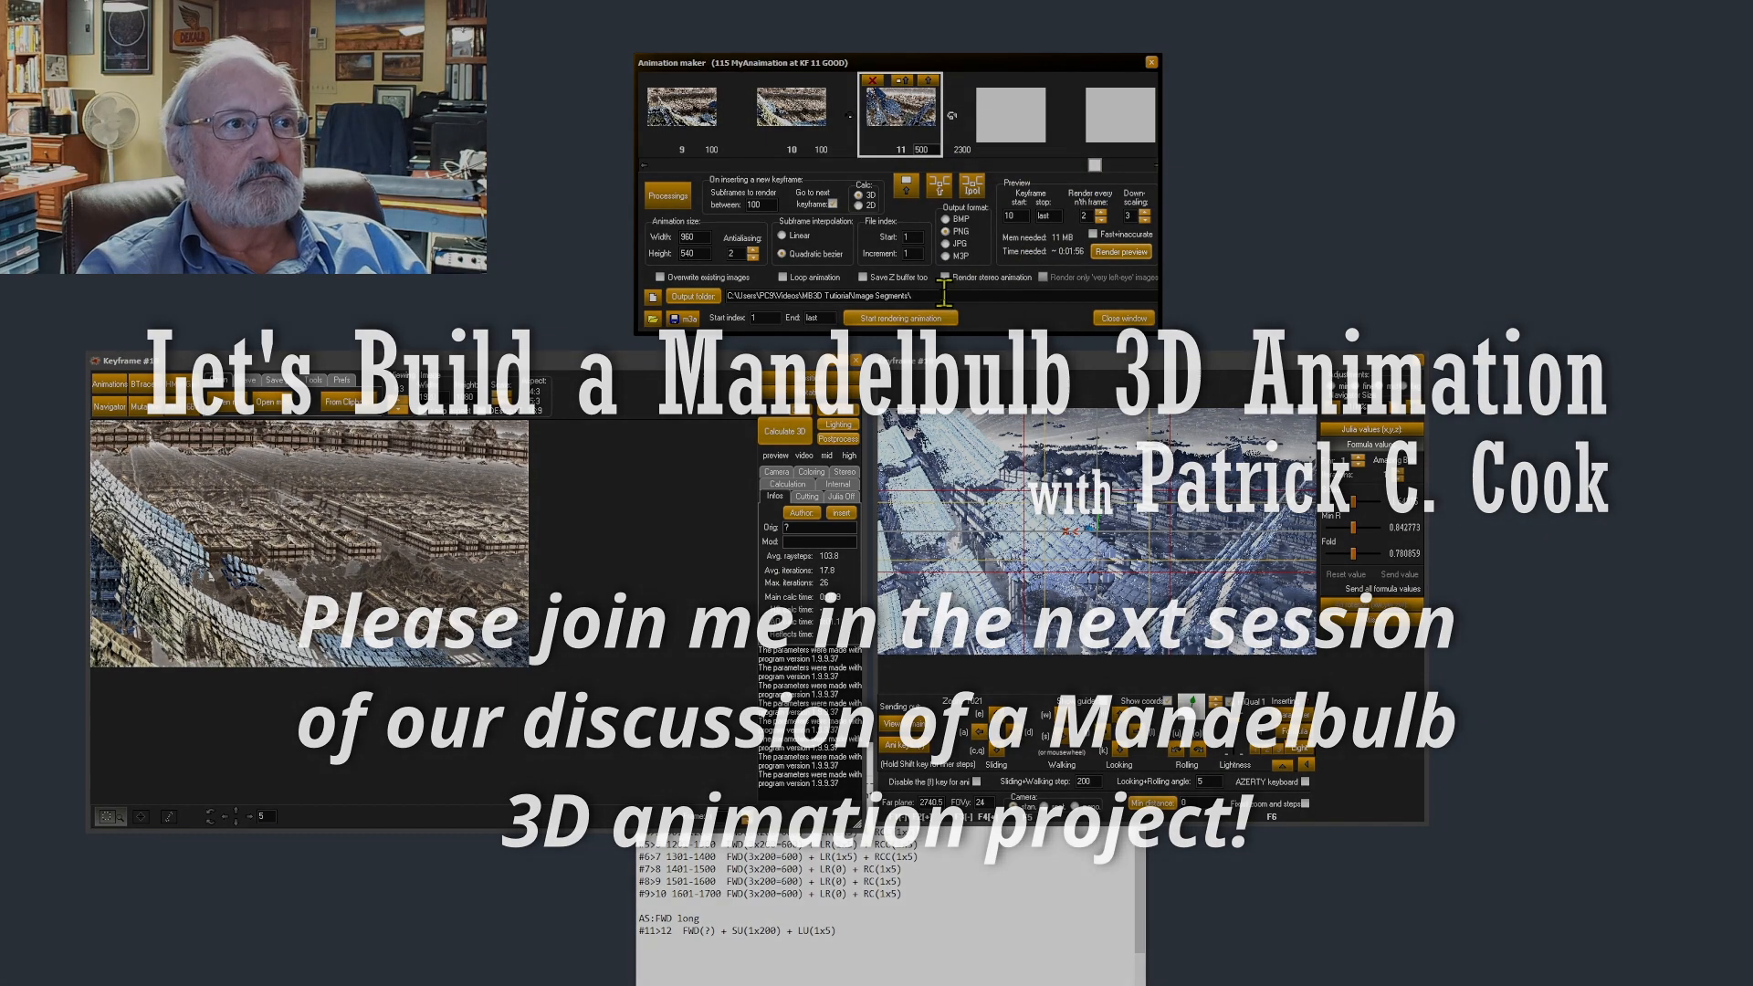